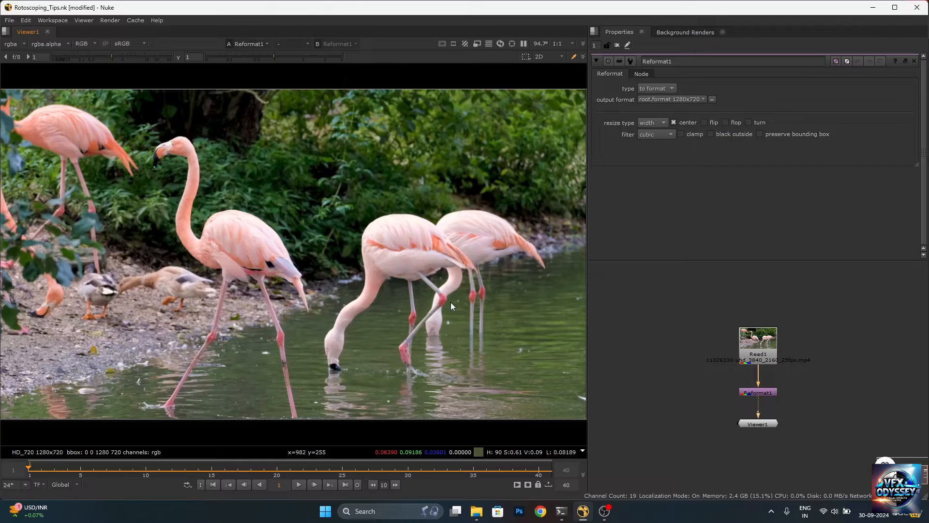
Play the flamingo clip and scrub between about frames 9 and 15 to study how the birds move.
click(298, 485)
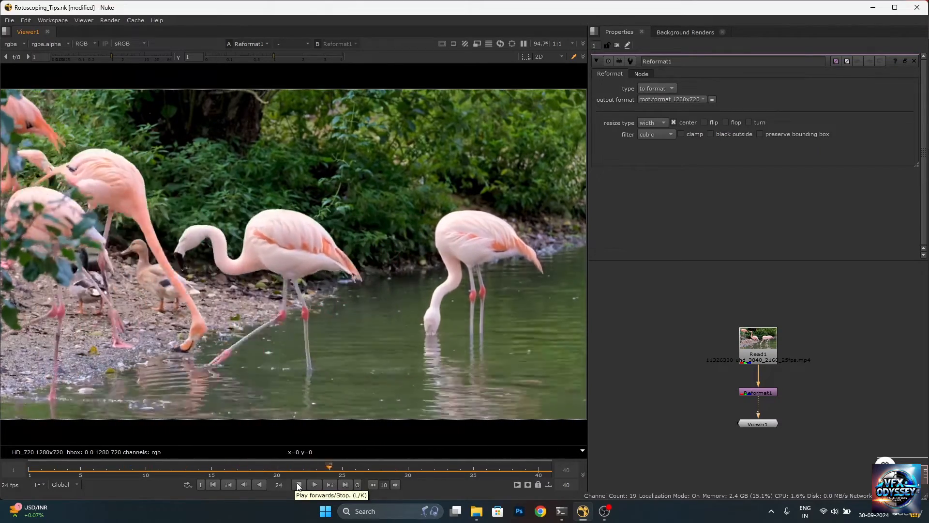
click(298, 485)
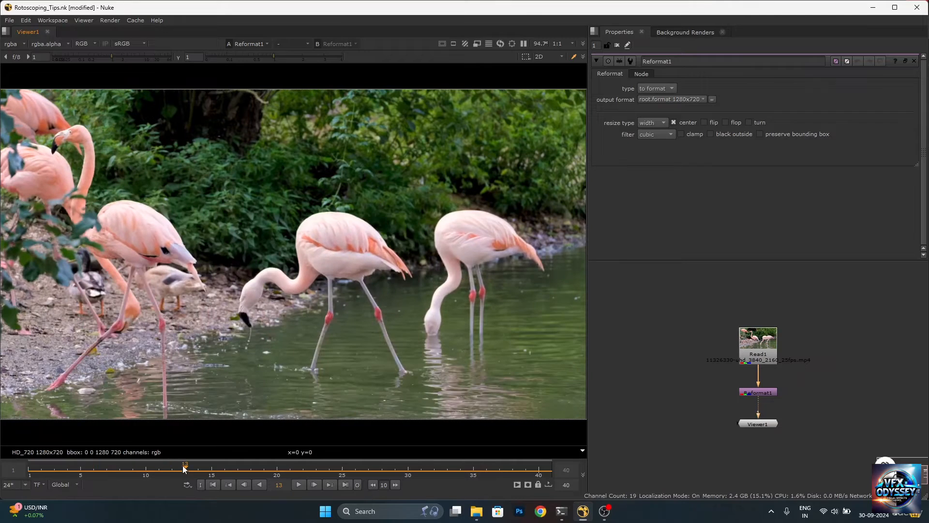
click(130, 472)
drag(130, 472, 211, 466)
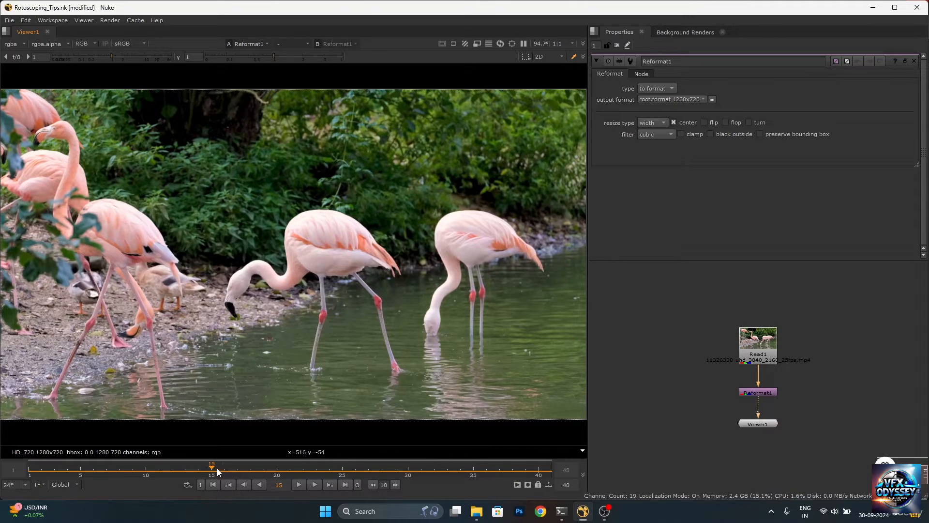
drag(213, 467, 149, 457)
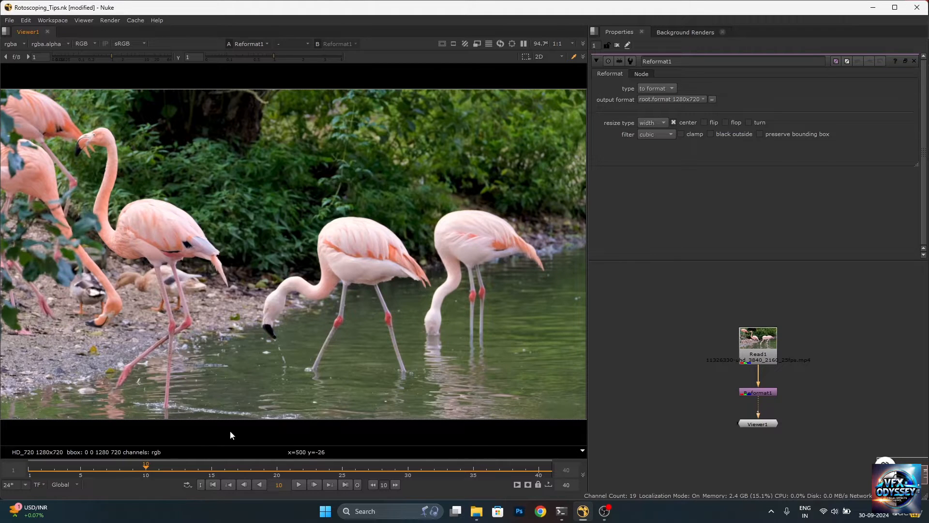
Examine the middle flamingo's body and legs up close from frame 1 to frame 20.
click(213, 484)
scroll(437, 347, up, 4)
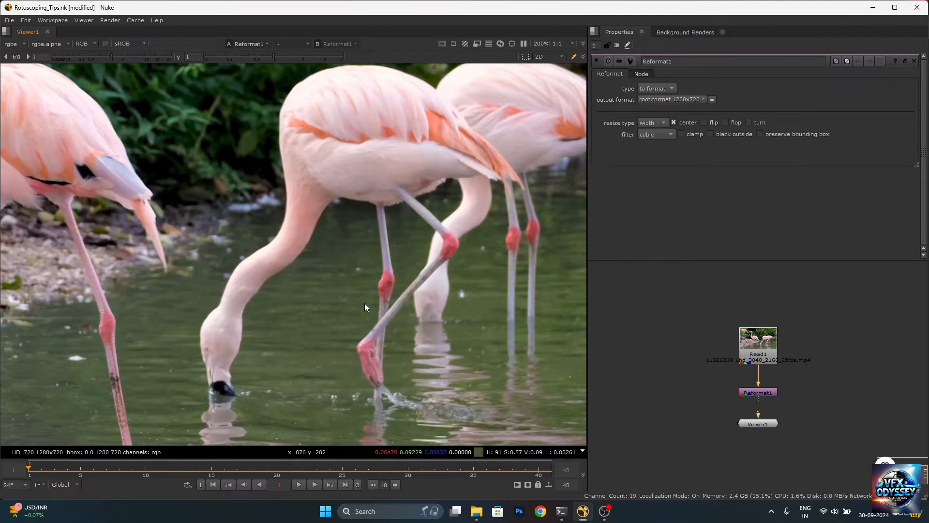
click(82, 470)
drag(83, 472, 279, 452)
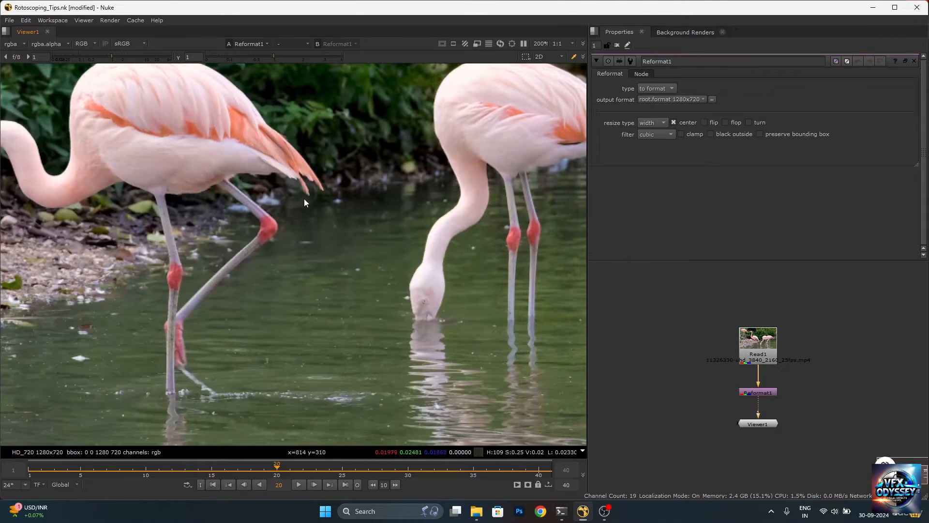
scroll(321, 298, down, 3)
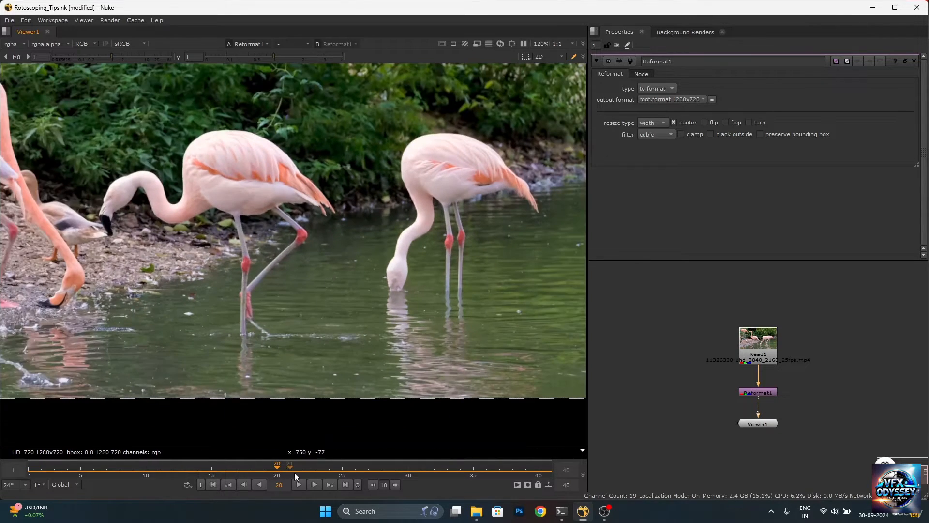
key(f)
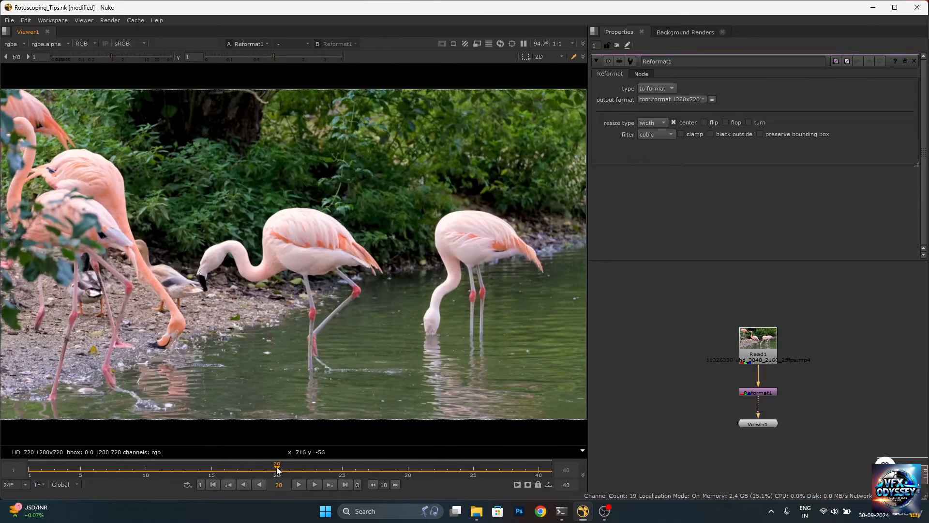
Scrub through the flamingo clip up to frame 40 and again from frame 1 to review how the walking birds' poses change.
drag(277, 468, 539, 461)
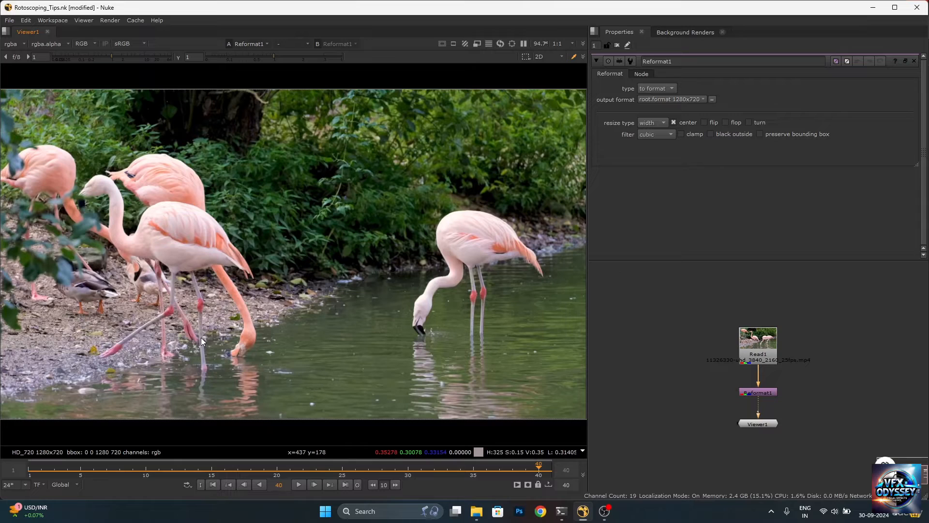
drag(188, 466, 315, 486)
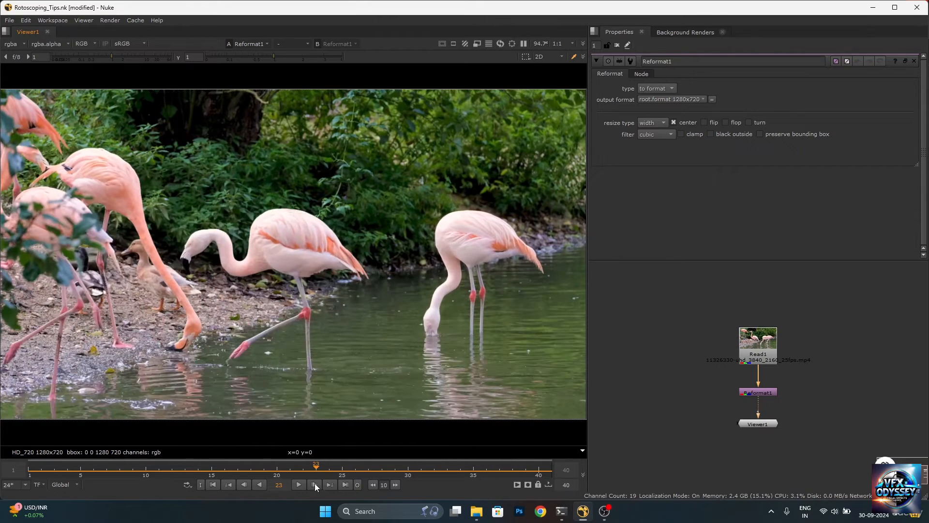
click(217, 485)
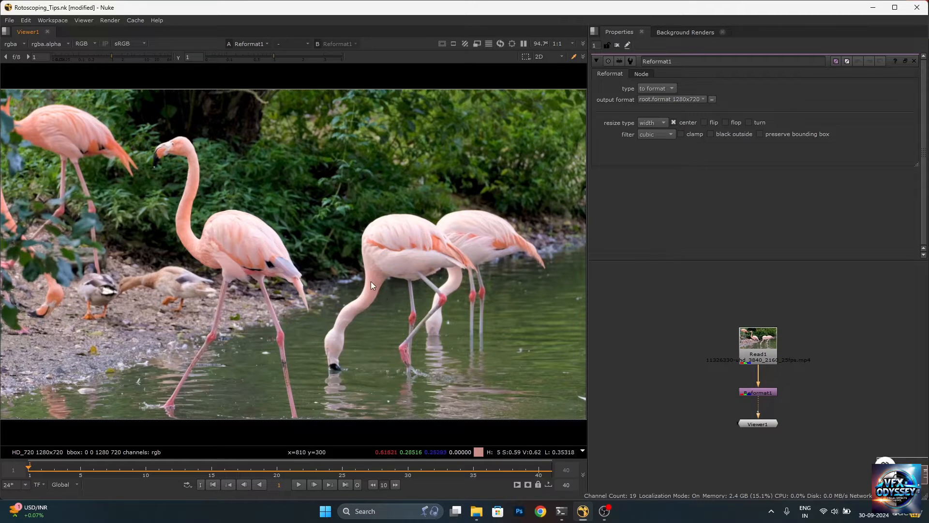
click(210, 470)
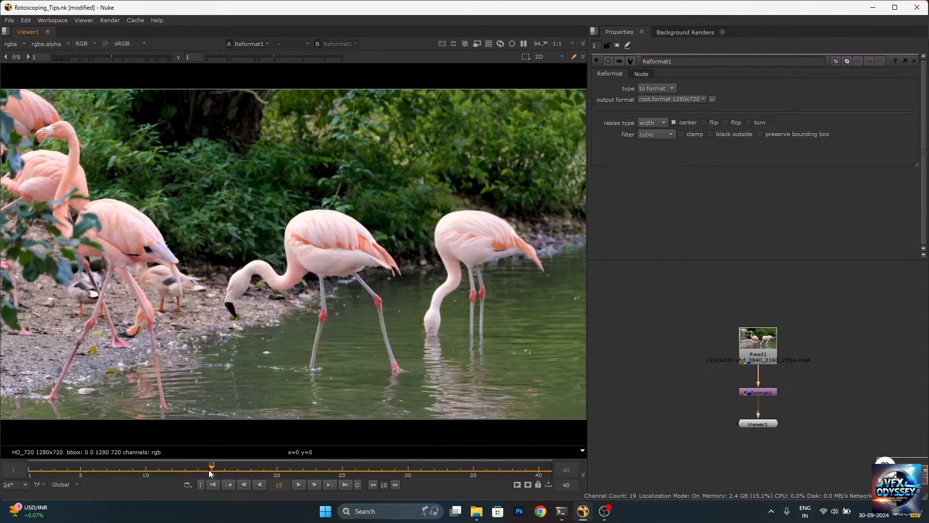
drag(208, 469, 467, 474)
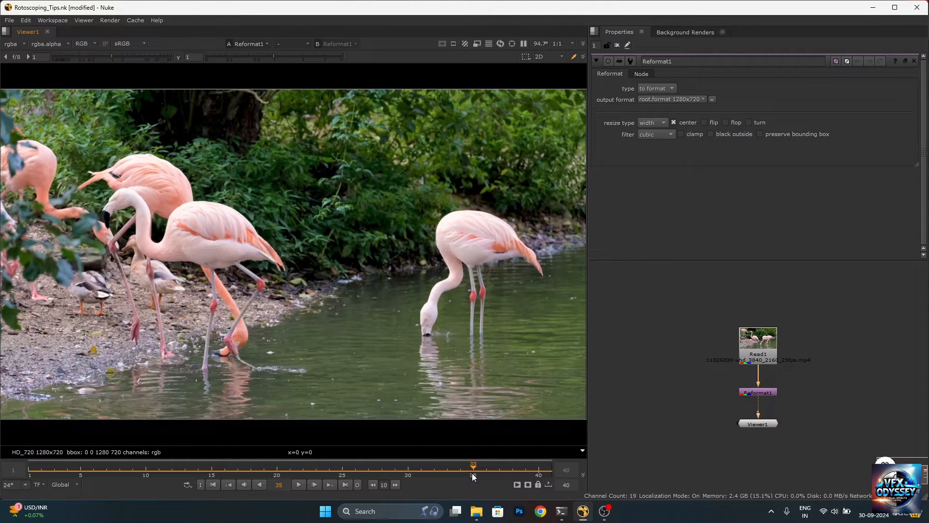
click(213, 485)
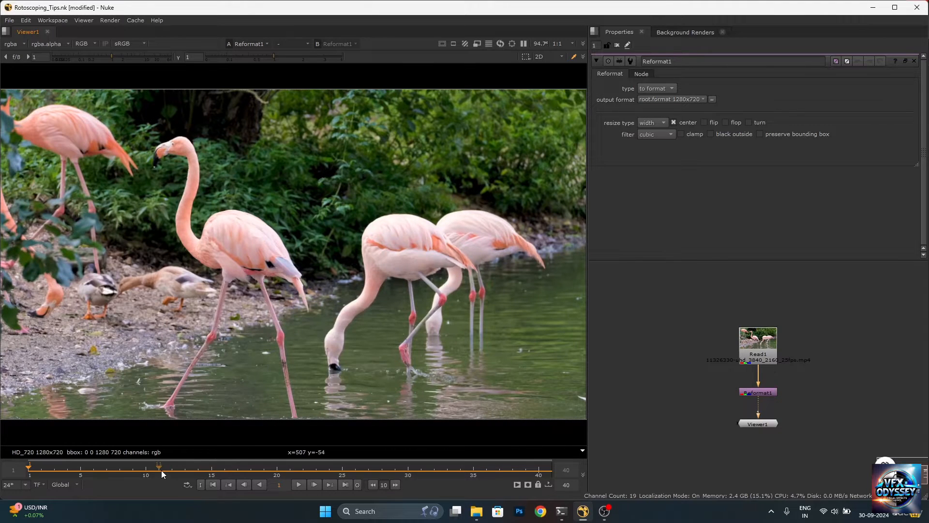
drag(161, 469, 369, 464)
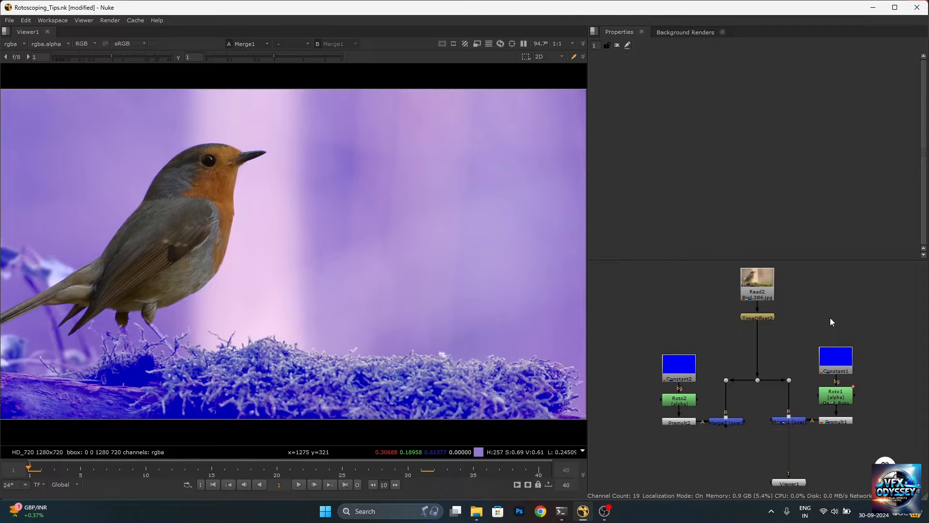
Open the Roto1 and Roto2 nodes in turn to compare how their shapes divide the bird.
double_click(837, 397)
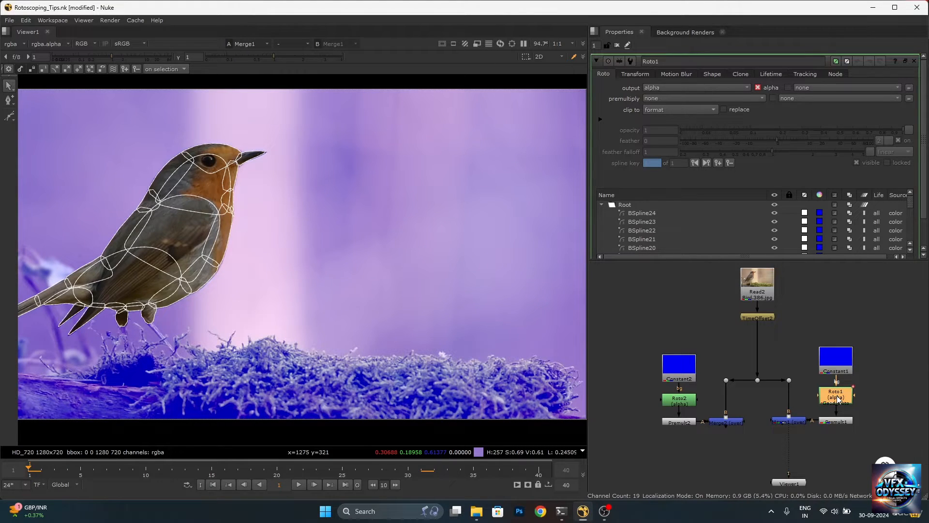
double_click(678, 398)
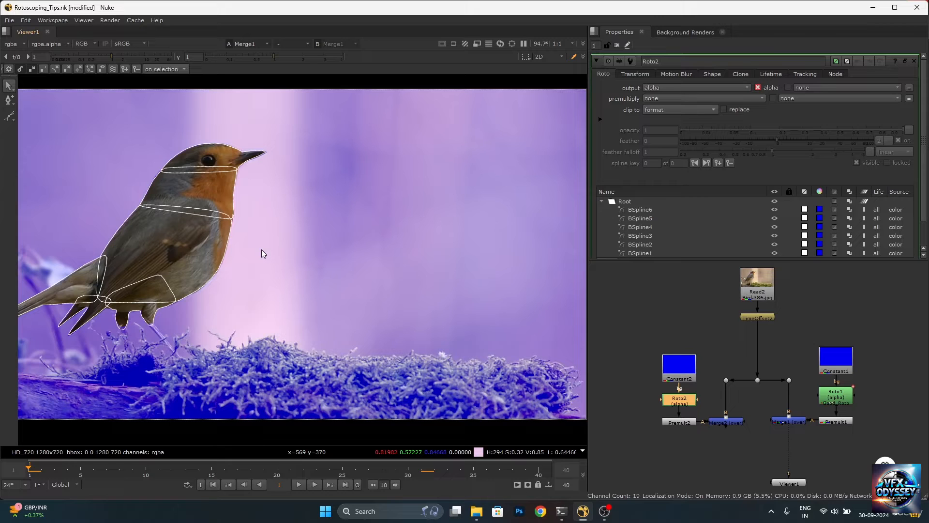
click(843, 396)
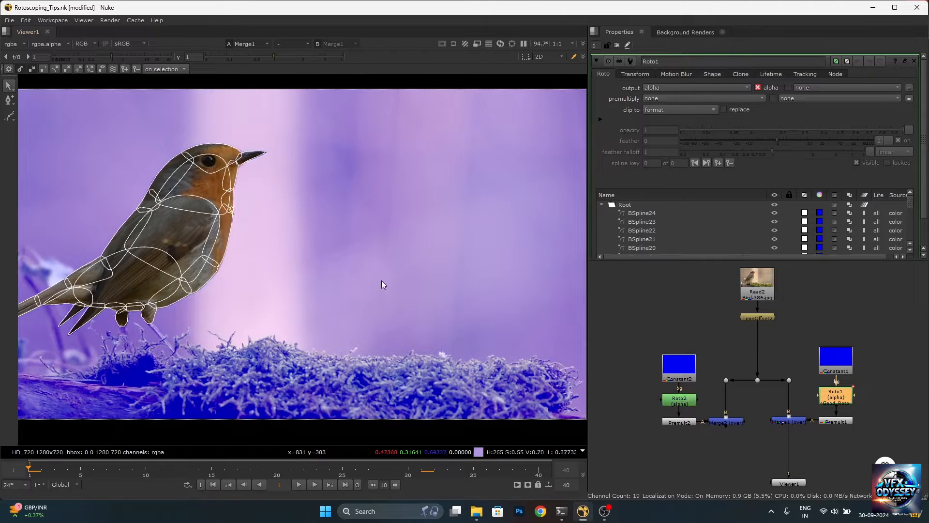
Inspect Roto1's overlapping shapes from the bird's head to its tail and legs, and look through the shape names in its list.
scroll(199, 135, up, 3)
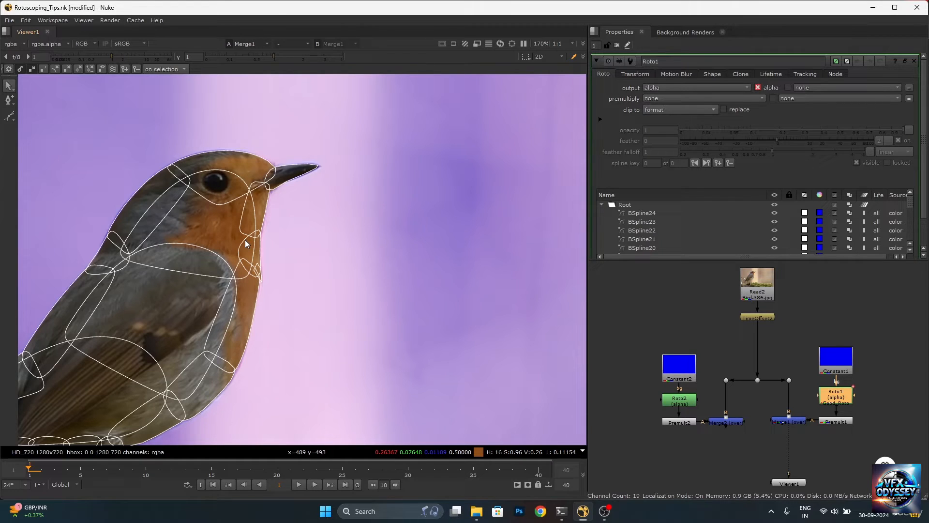
scroll(245, 239, down, 5)
middle_drag(228, 286, 362, 246)
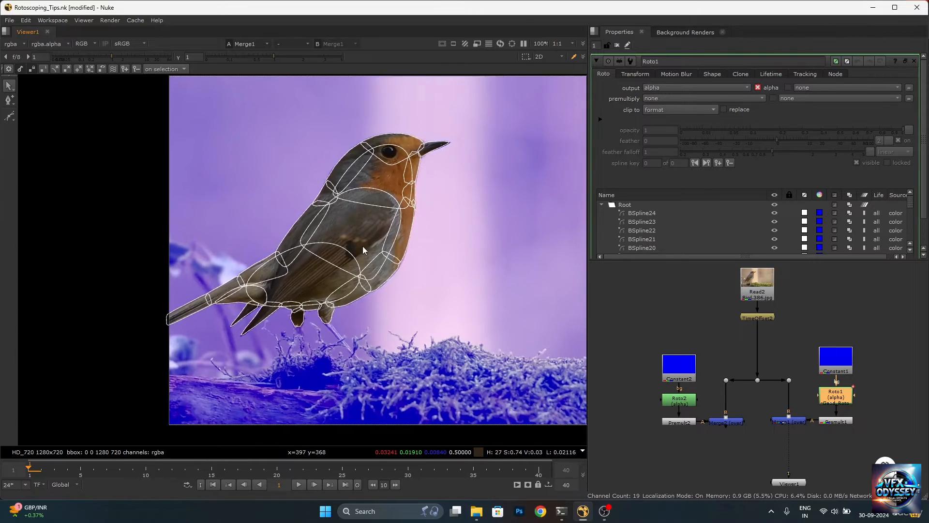
scroll(362, 246, up, 6)
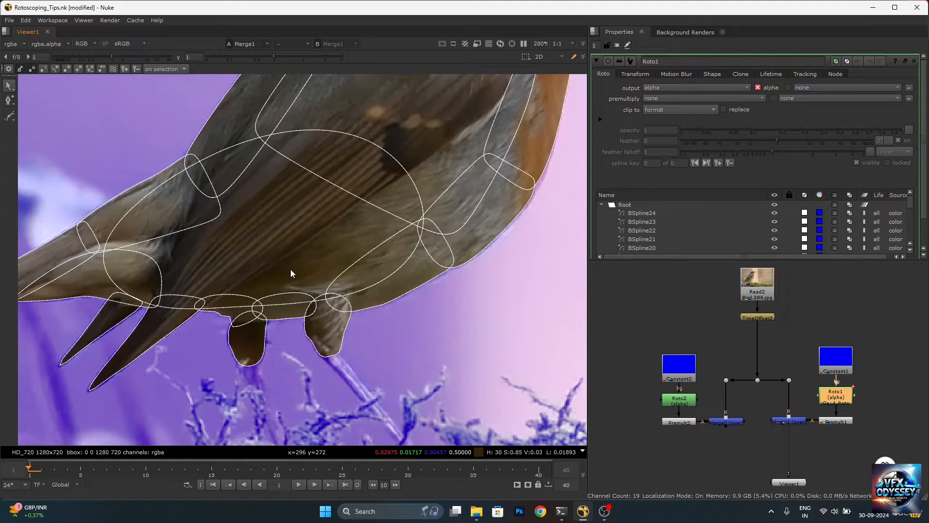
key(f)
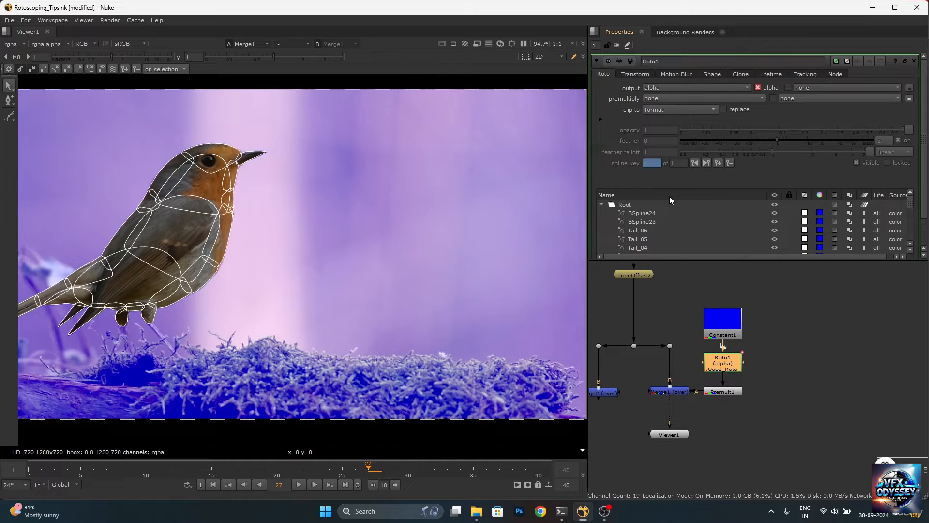
mouse_move(670, 196)
drag(912, 206, 912, 249)
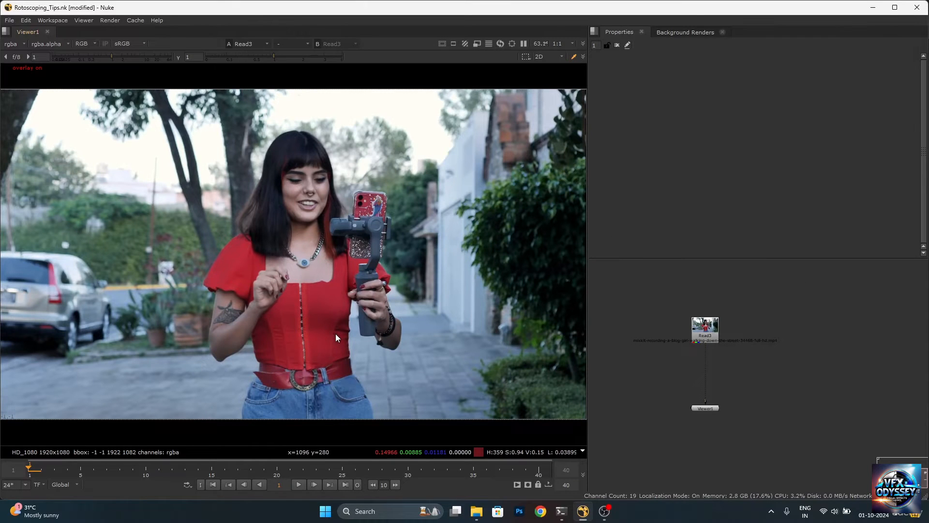
Add a Tracker node between Read3, the clip of the woman holding a phone, and the viewer.
scroll(711, 388, down, 2)
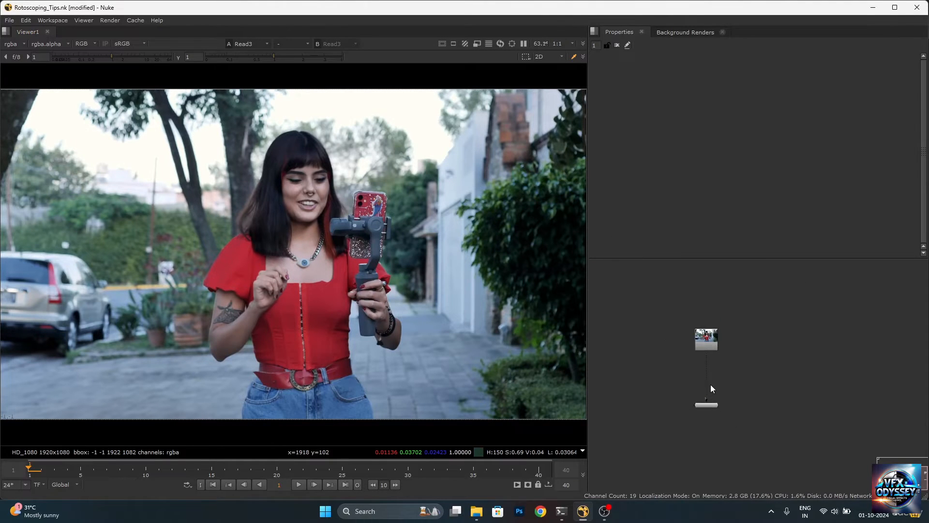
scroll(711, 383, up, 1)
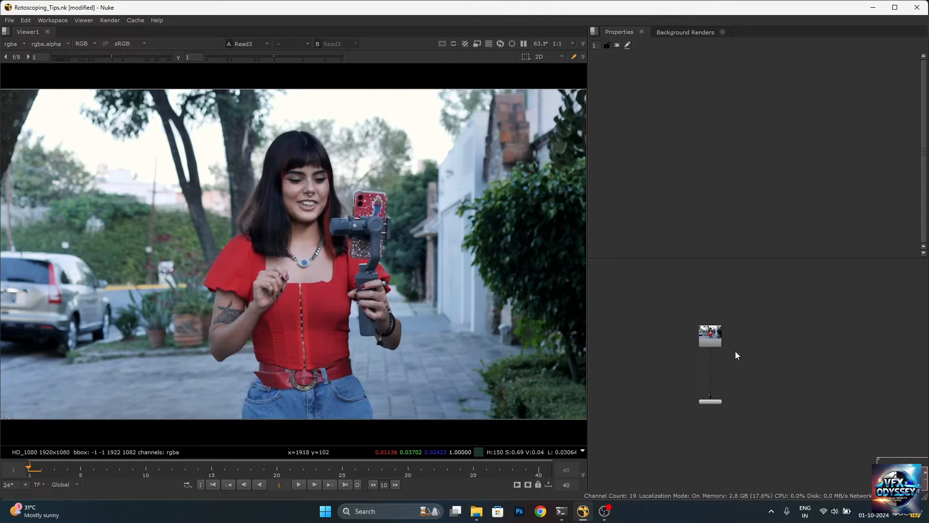
drag(757, 316, 670, 421)
key(f)
click(653, 388)
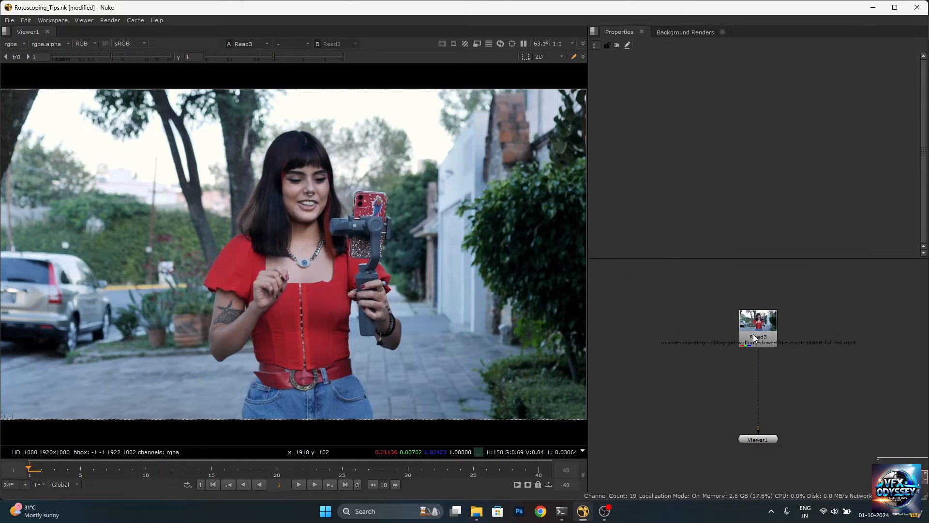
key(Tab)
text(track)
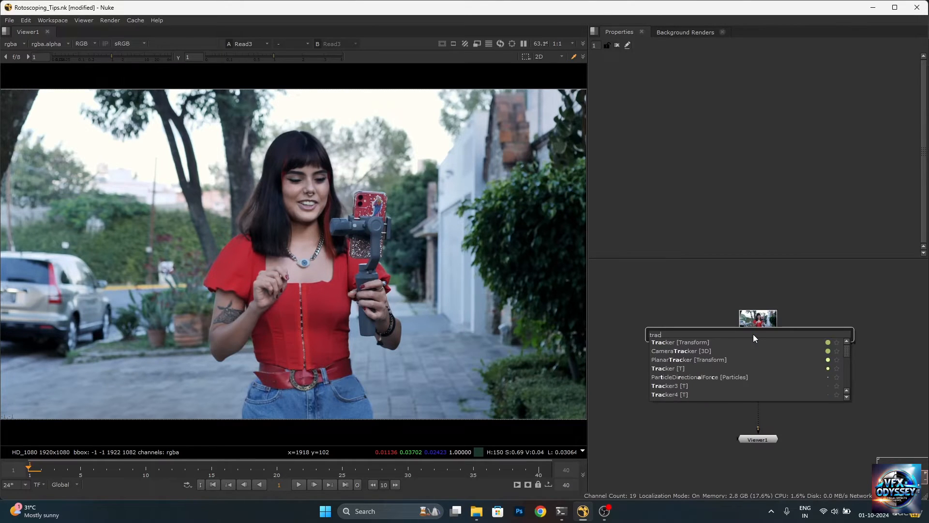
click(716, 342)
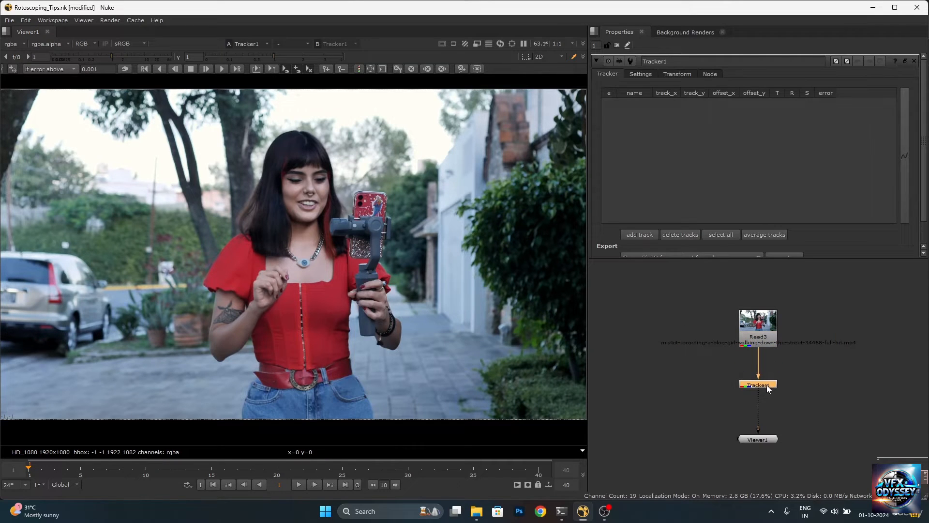
Add a track at frame 1, place it on the phone's camera flash, and shrink its pattern box around the camera module.
click(643, 234)
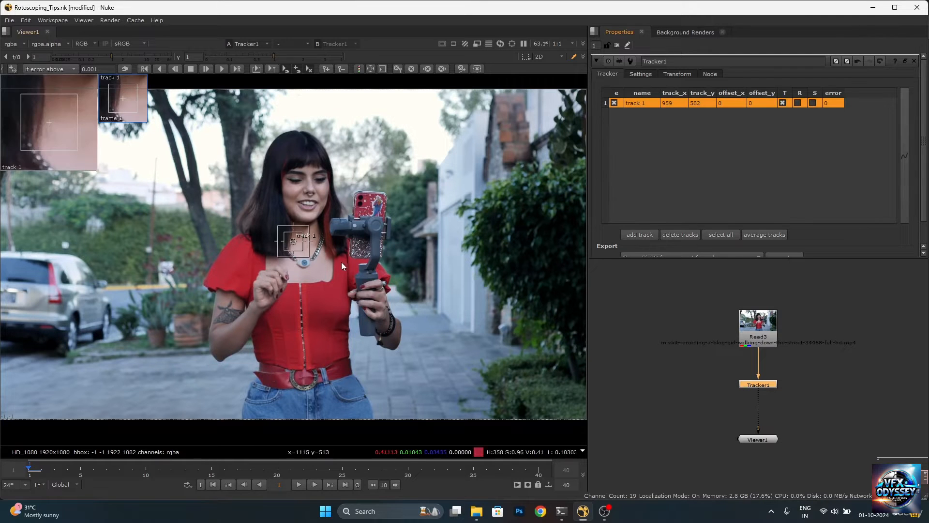
scroll(284, 249, up, 2)
drag(283, 250, 379, 188)
scroll(358, 197, up, 3)
scroll(357, 197, up, 8)
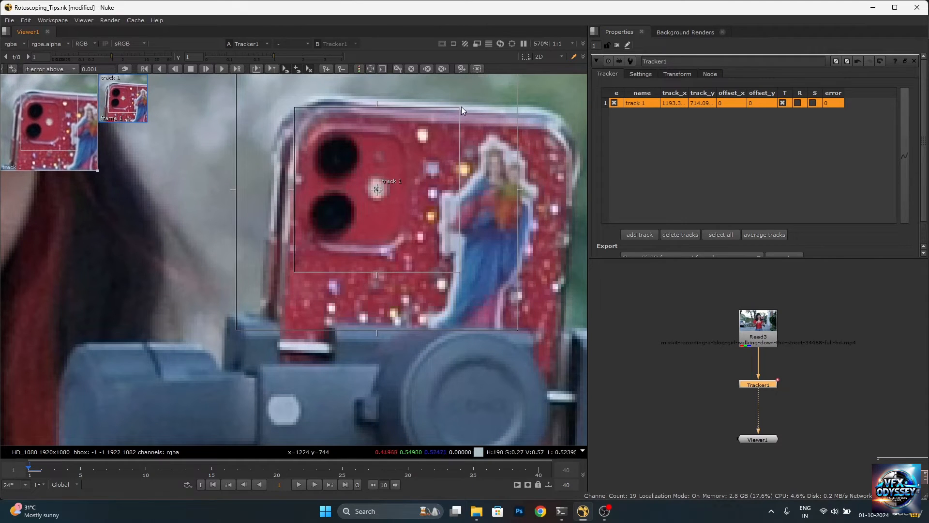
drag(460, 107, 431, 135)
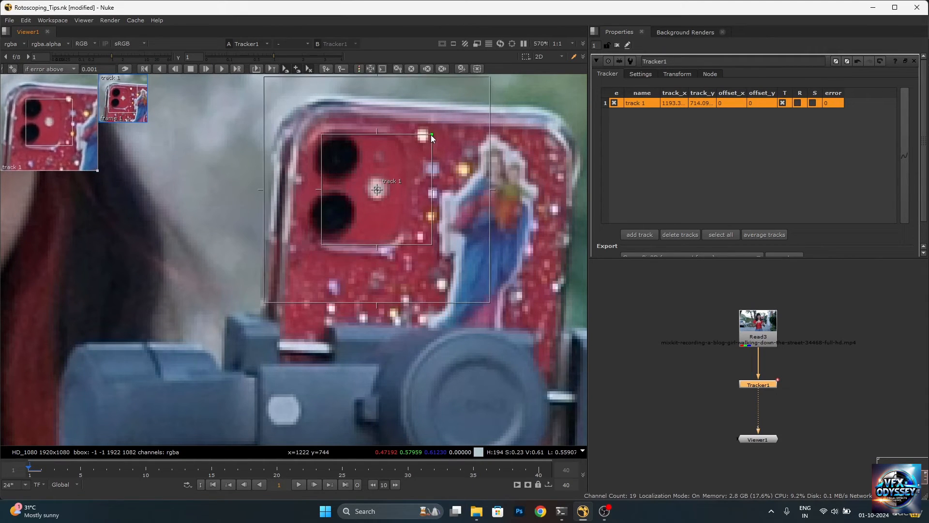
drag(374, 186, 376, 189)
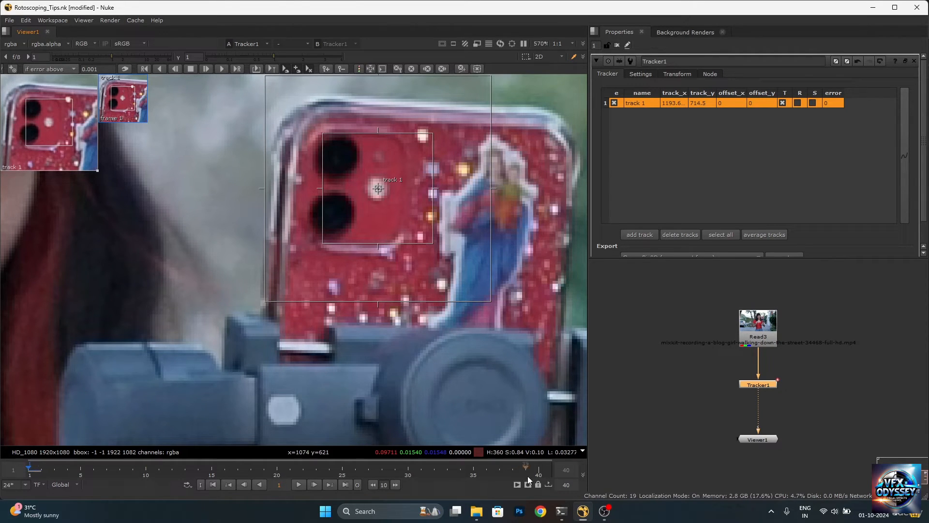
Track the phone's camera point forward from frame 1 to frame 40 and check the path by scrubbing back to frame 6.
click(210, 72)
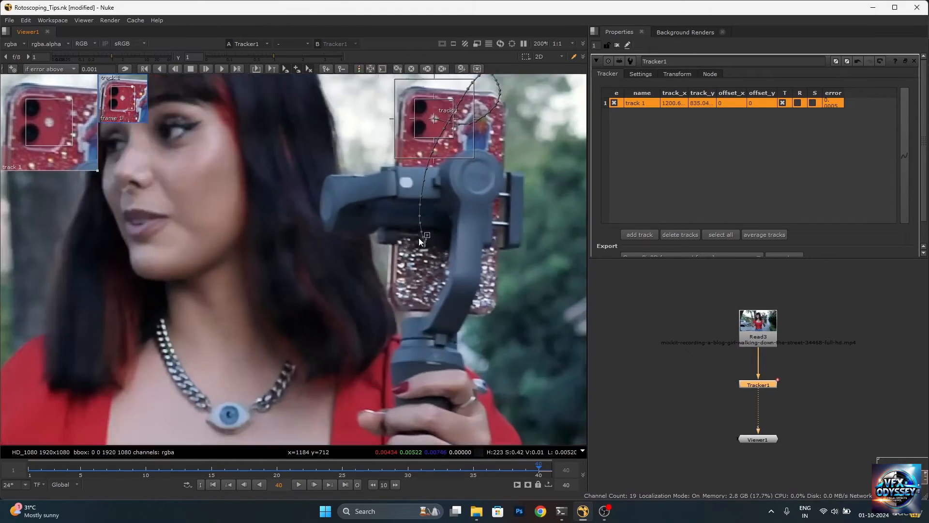
scroll(445, 184, down, 4)
scroll(443, 167, up, 6)
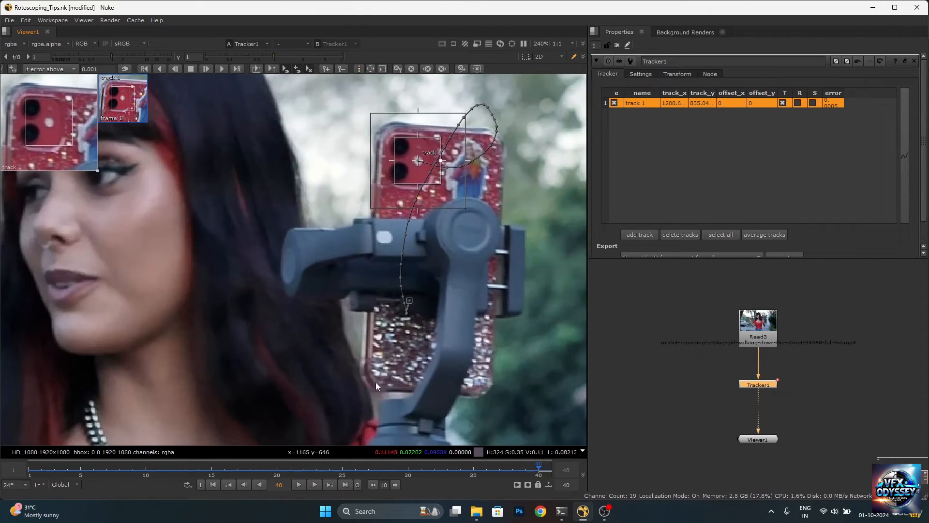
drag(495, 472, 93, 469)
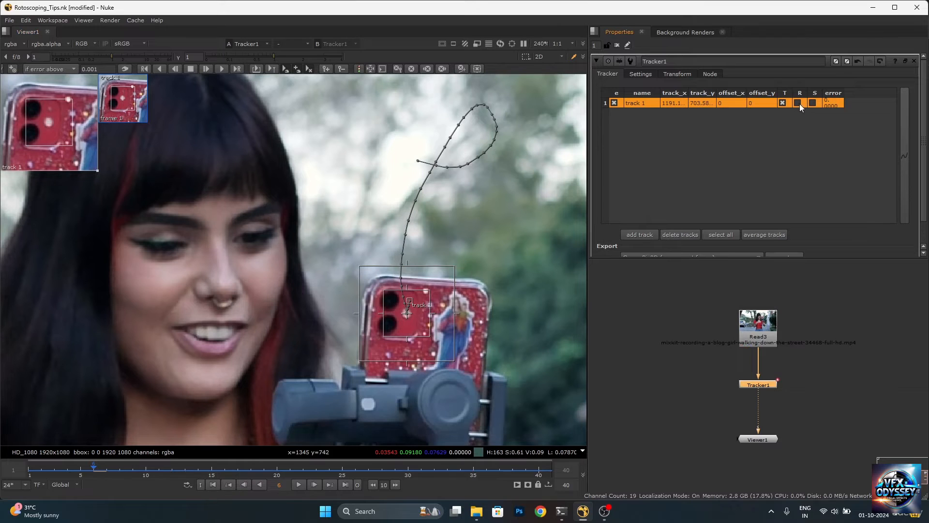
Enable rotation and scale for track 1 and export the track as a Transform (match-move, baked) node.
click(812, 103)
scroll(719, 179, down, 1)
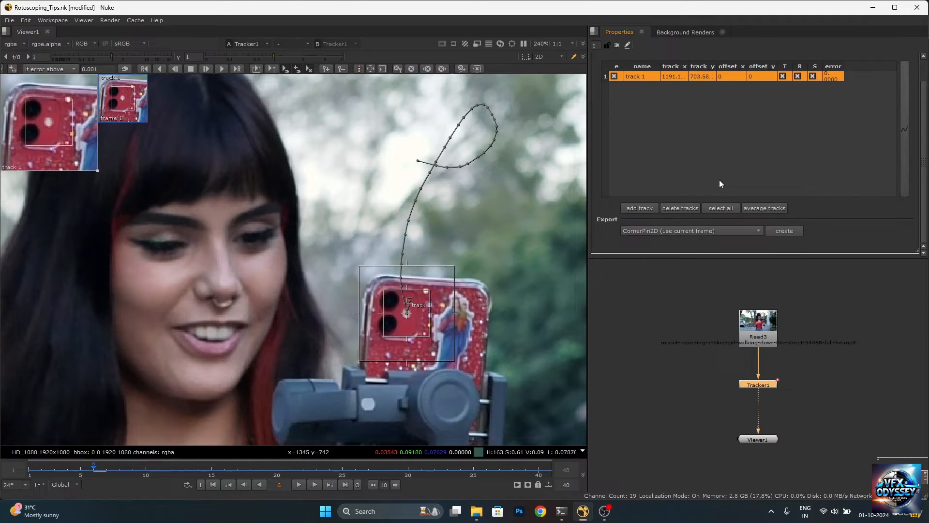
click(730, 230)
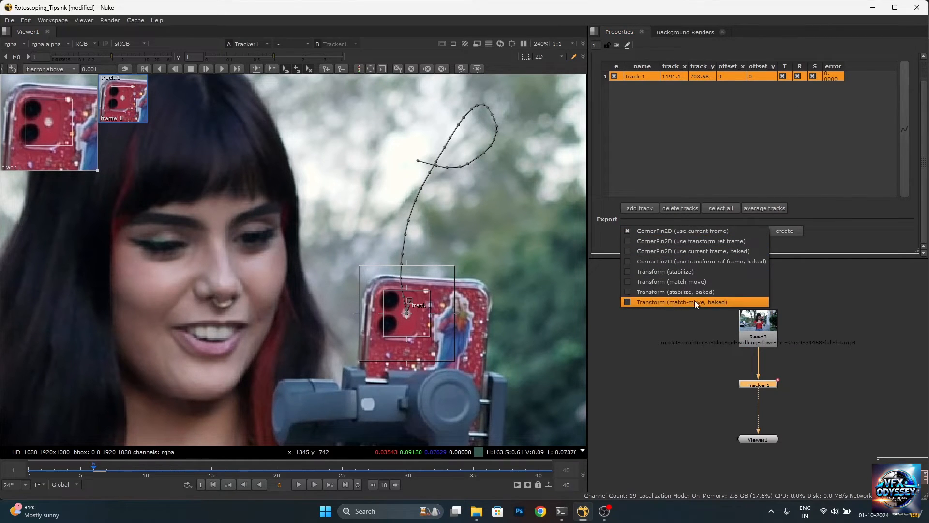
click(722, 301)
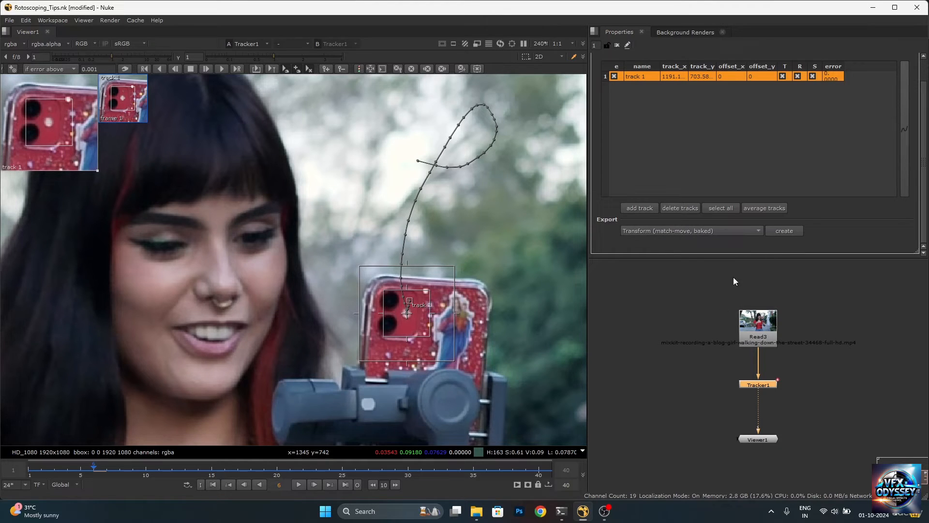
click(784, 230)
scroll(771, 376, down, 3)
scroll(735, 370, up, 2)
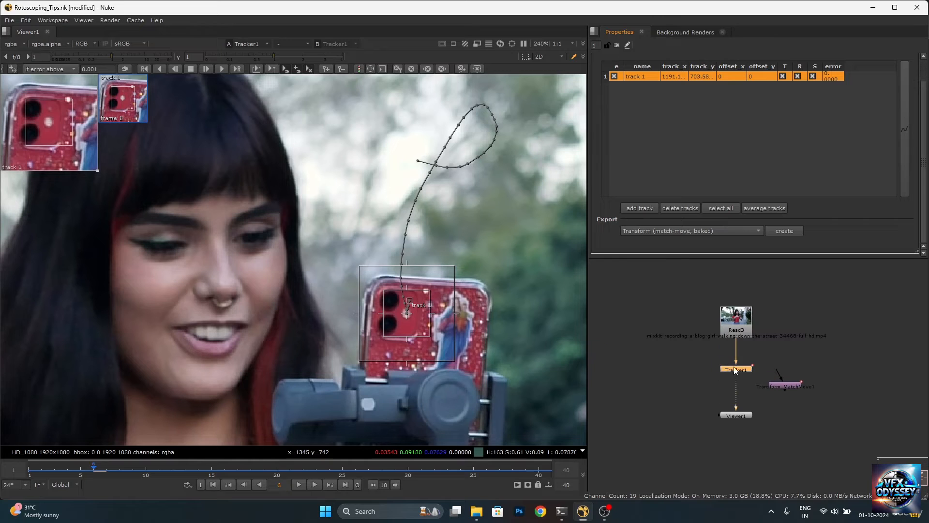
Detach Tracker1 from the Read3 stream, insert a Merge node between Read3 and the viewer, and set the match-move transform aside.
drag(739, 377, 814, 317)
click(784, 386)
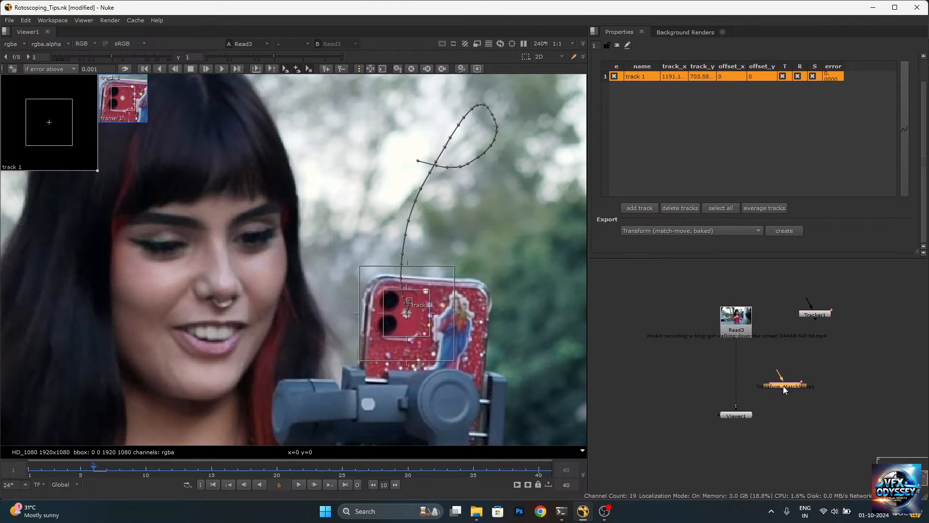
click(750, 374)
key(m)
drag(755, 374, 741, 374)
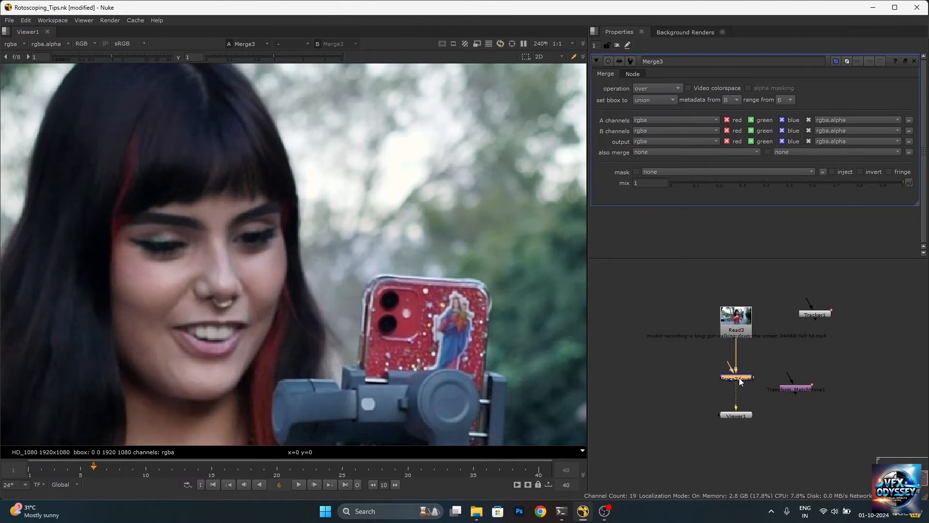
drag(800, 391, 815, 410)
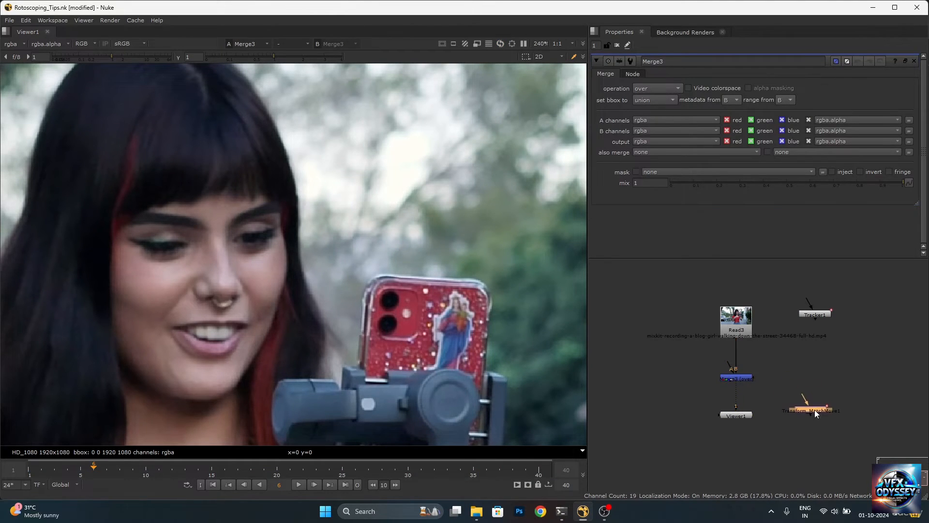
Add a separate Roto node beside the Merge and go to frame 1 with the phone in close view.
click(769, 358)
key(o)
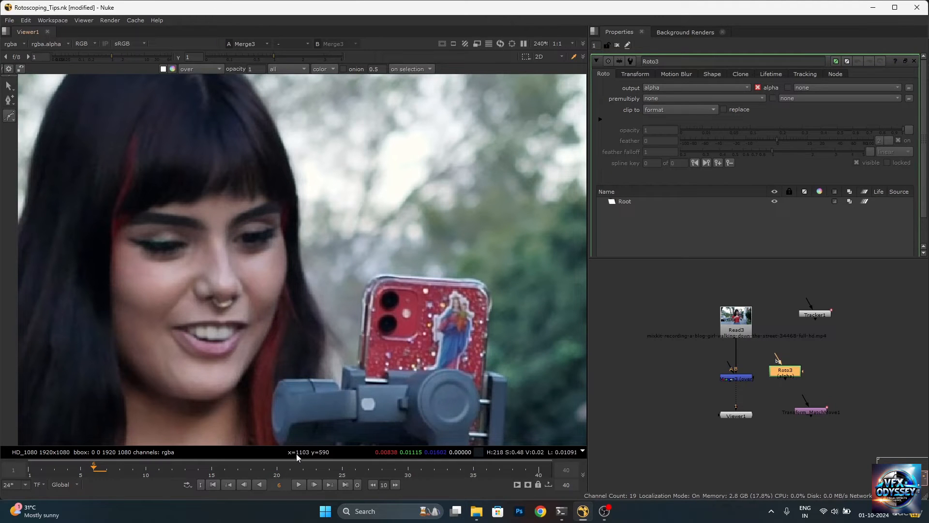
click(213, 484)
scroll(417, 318, up, 3)
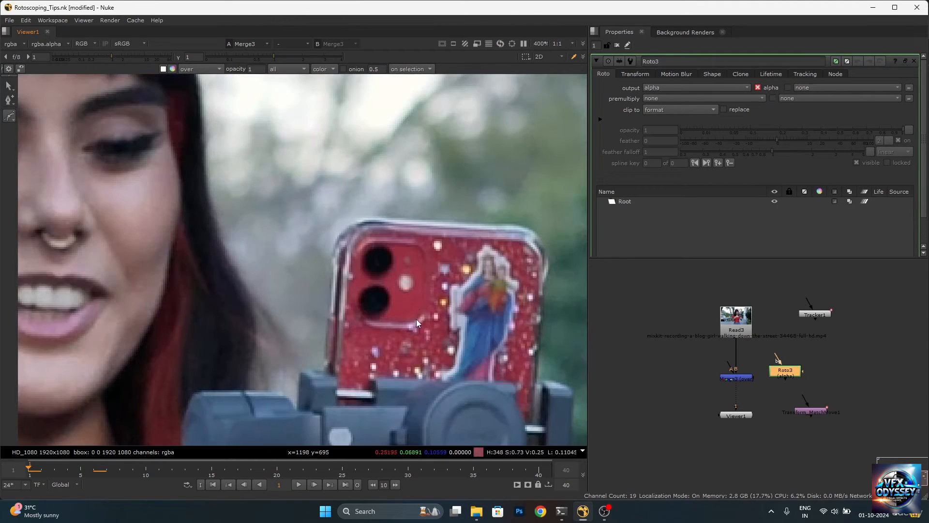
scroll(421, 302, up, 1)
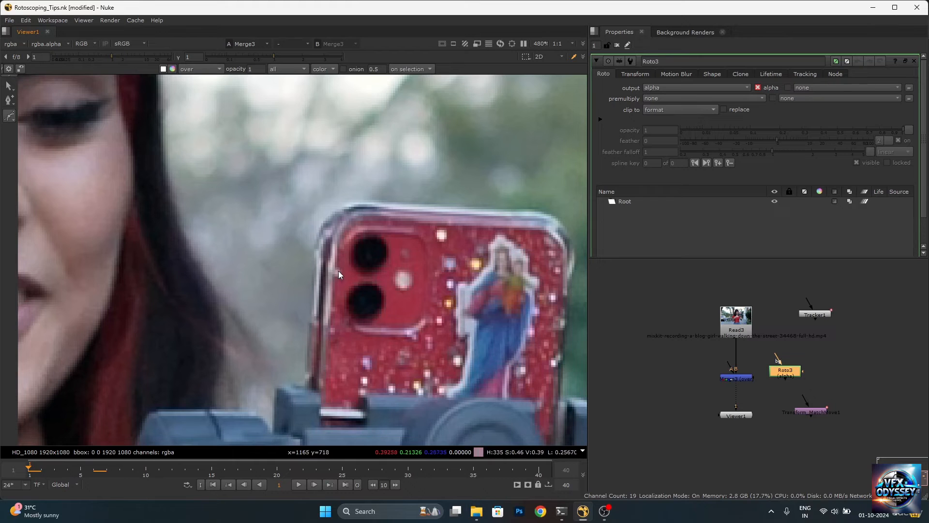
Draw a closed B-spline around the phone's upper corner, enclosing the camera module.
drag(9, 115, 41, 136)
click(427, 205)
click(373, 200)
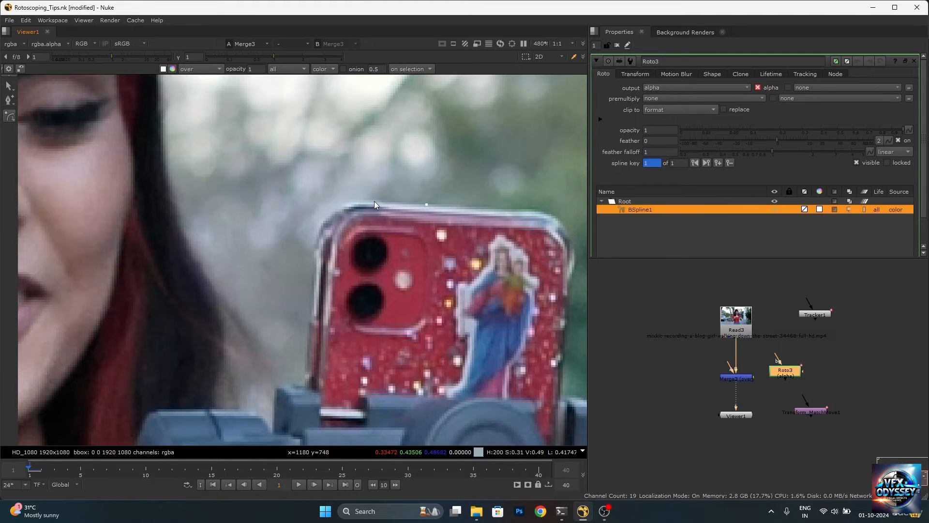
click(343, 205)
click(314, 240)
click(313, 264)
click(310, 320)
click(318, 326)
click(421, 328)
click(432, 210)
click(427, 204)
Refine the B-spline's points so the shape follows the phone's rounded corner and the edges of the camera module.
scroll(330, 215, up, 3)
drag(303, 257, 312, 227)
drag(301, 297, 304, 275)
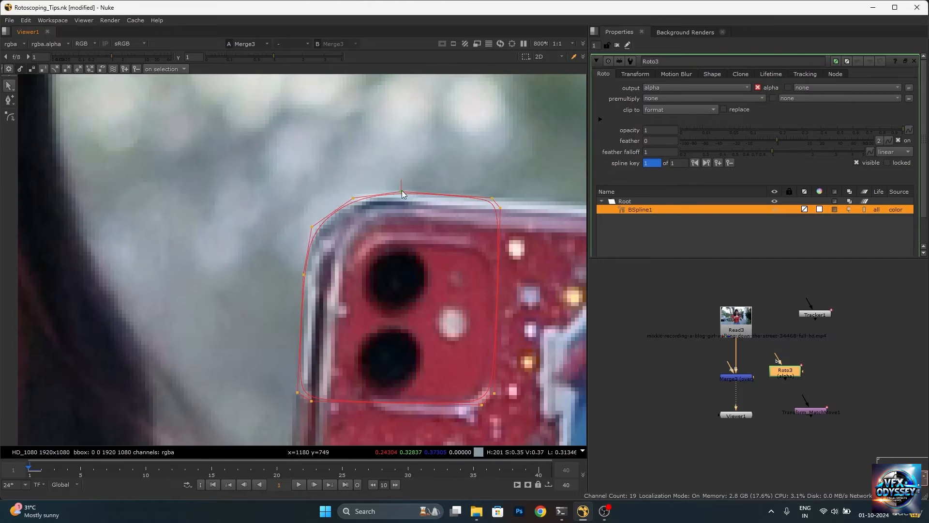
drag(402, 190, 405, 193)
drag(352, 197, 362, 193)
drag(492, 198, 492, 199)
drag(406, 193, 367, 195)
drag(313, 227, 317, 224)
drag(305, 274, 308, 273)
drag(312, 401, 307, 397)
scroll(370, 192, down, 2)
drag(459, 335, 456, 345)
Set Roto3's output to rgba and give the camera shape a light pink color.
click(678, 89)
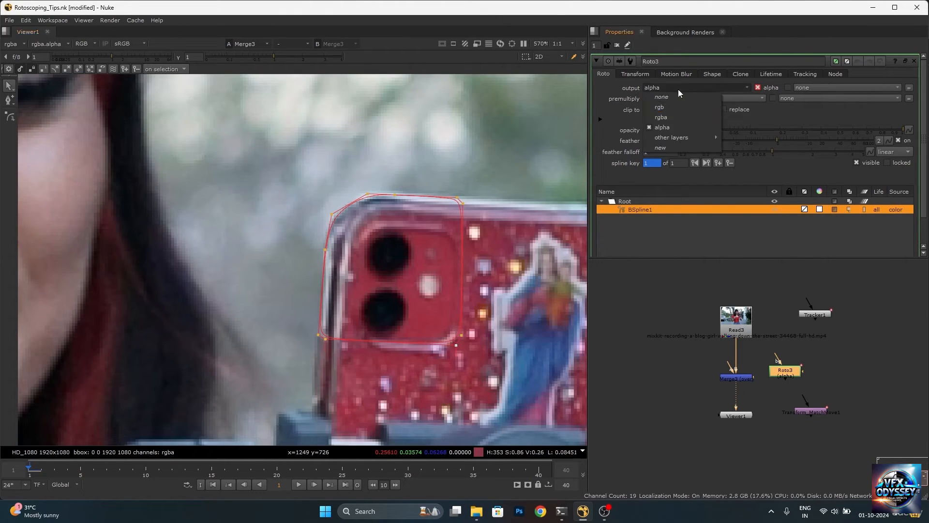
click(677, 117)
click(820, 209)
click(720, 382)
click(778, 169)
Connect the Merge's A input to Roto3 and line the two nodes up.
drag(786, 370, 800, 373)
drag(728, 363, 794, 374)
drag(798, 373, 825, 378)
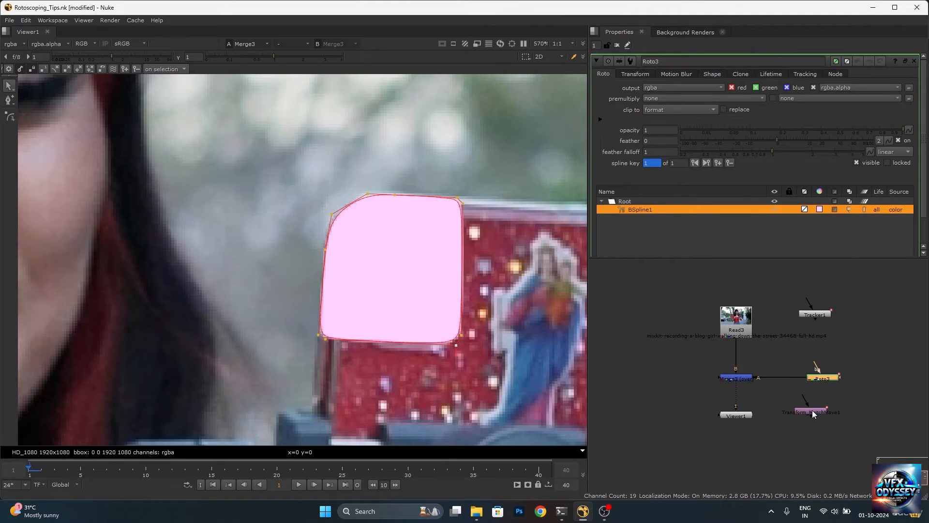
Insert the match-move transform between Roto3 and the Merge's A input, moving Tracker1 aside and both branch nodes to the Merge's other side.
middle_drag(812, 411, 784, 396)
drag(788, 299, 860, 276)
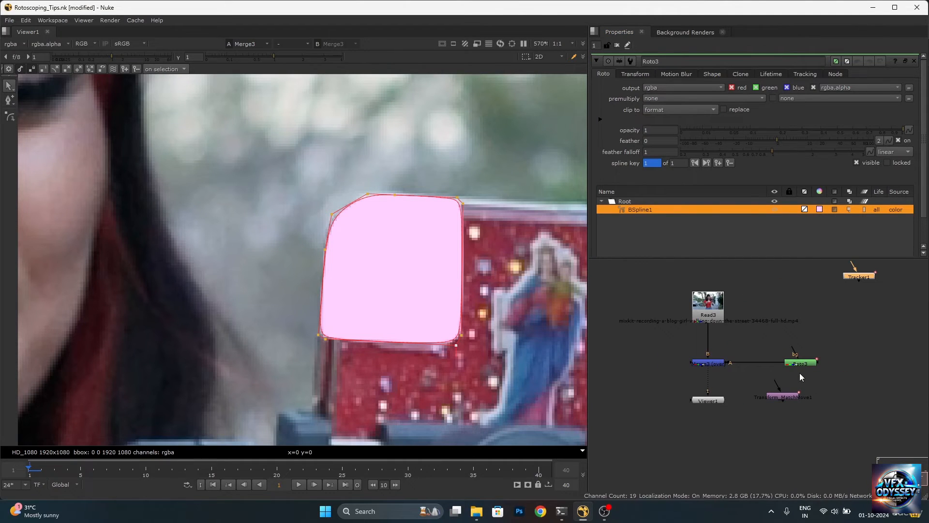
drag(799, 363, 793, 331)
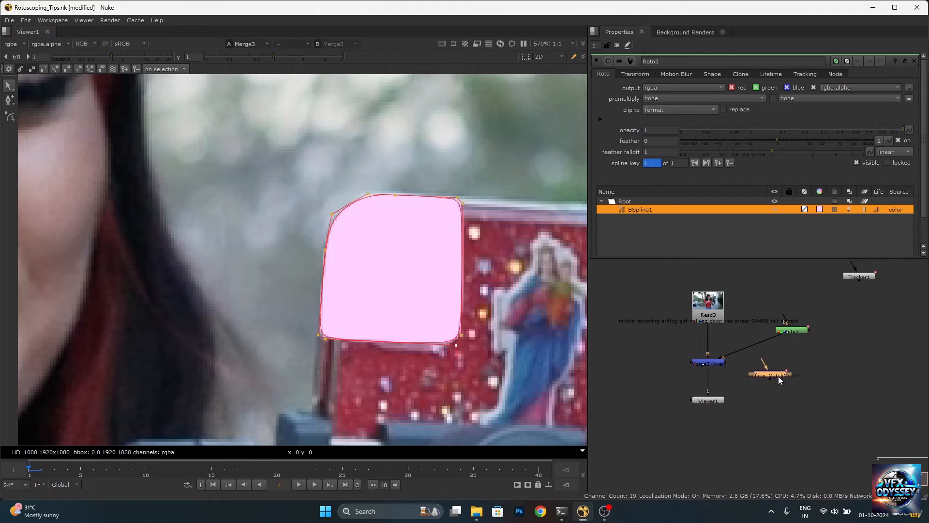
scroll(775, 402, up, 3)
scroll(744, 378, down, 5)
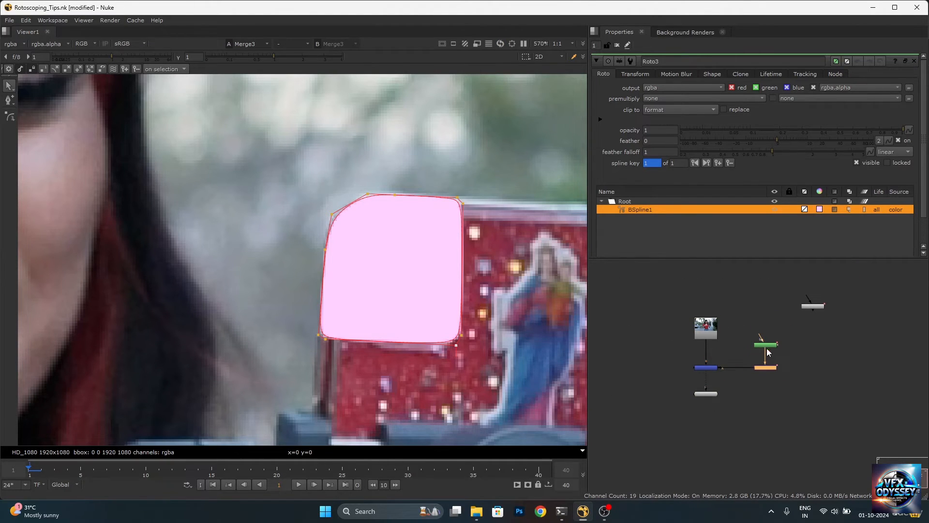
drag(736, 335, 787, 379)
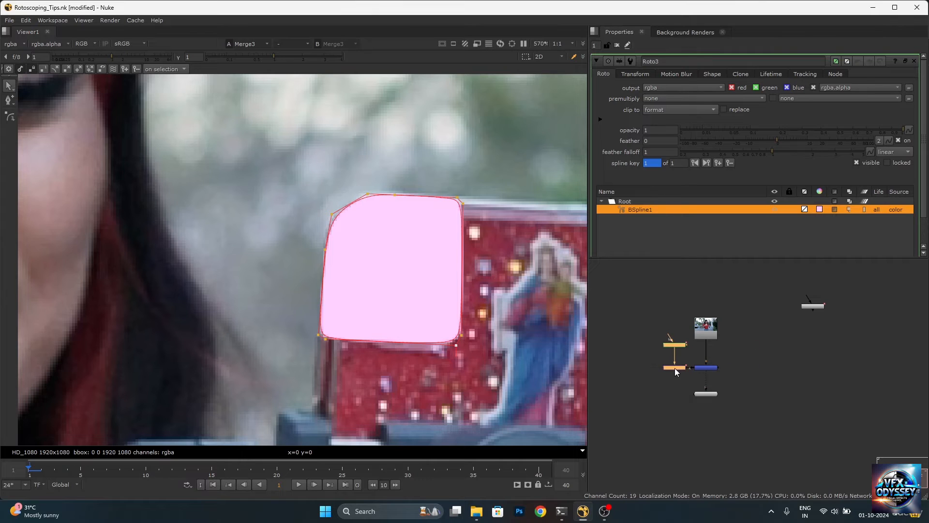
scroll(663, 368, up, 5)
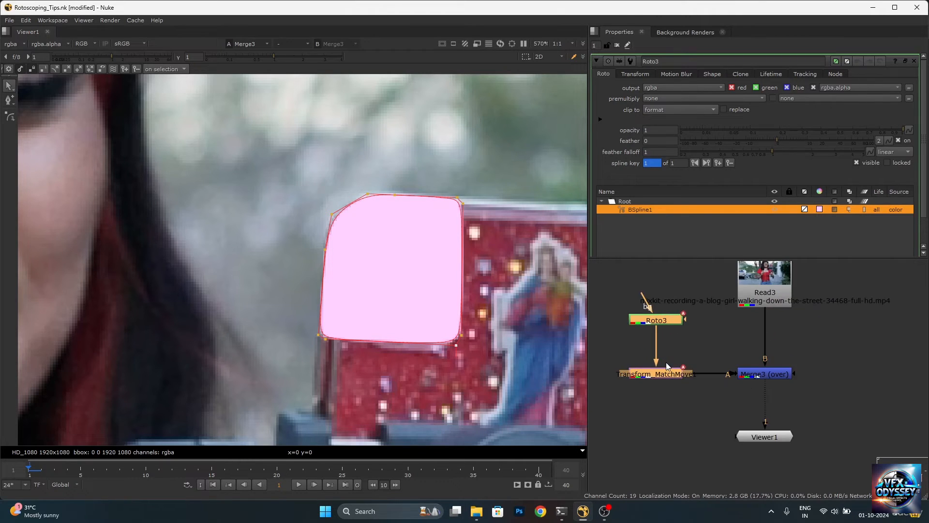
scroll(666, 362, down, 2)
click(687, 358)
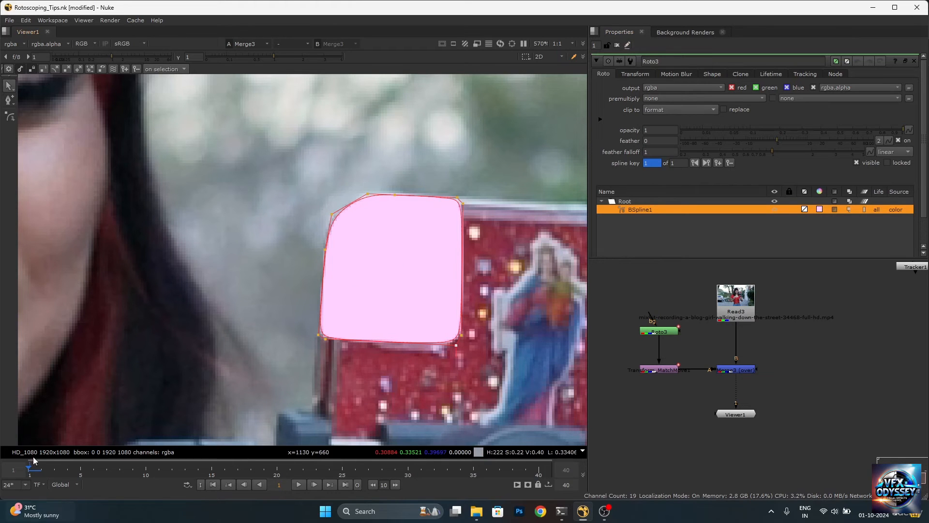
Check that the pink shape follows the phone by scrubbing to frame 15 and playing the clip, and close the node properties.
drag(34, 469, 217, 479)
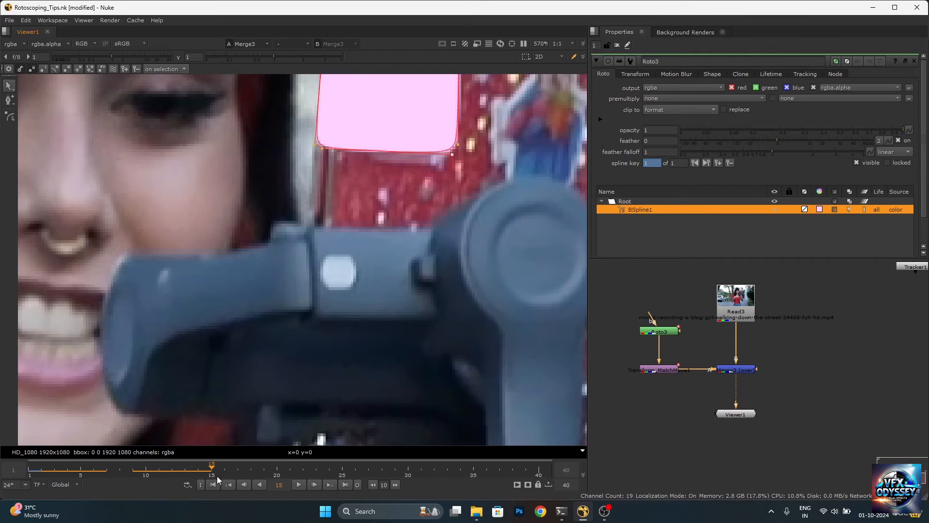
key(f)
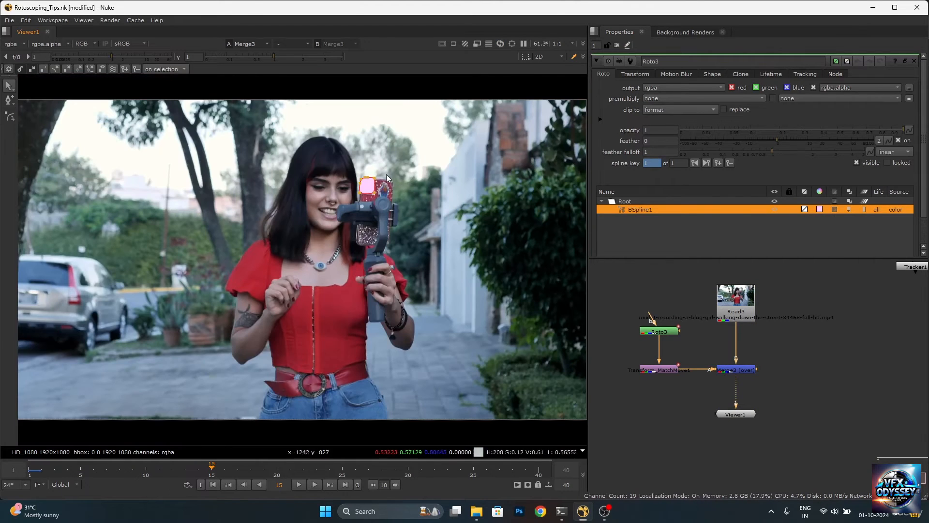
scroll(386, 175, up, 4)
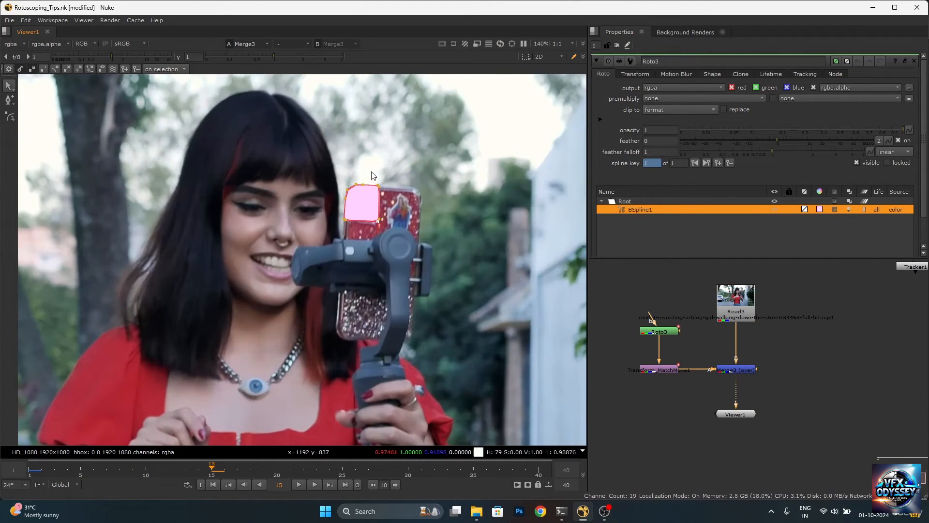
click(296, 486)
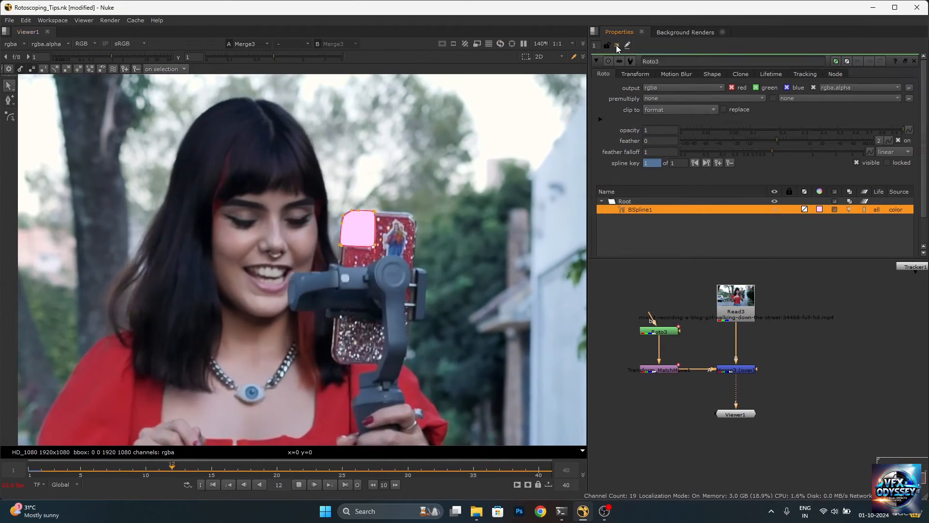
click(617, 45)
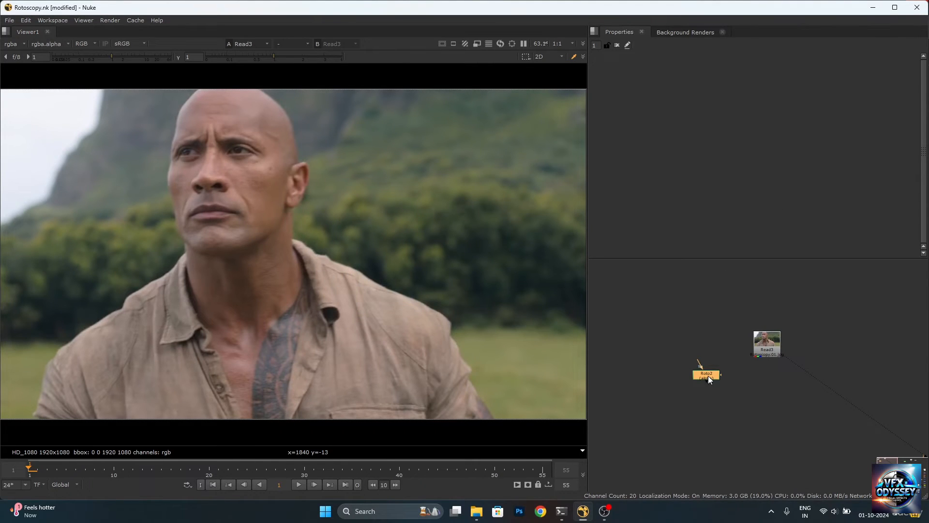
Open Roto2 in the Rotoscopy.nk script, unlock all its shapes from Ellipse1 to BSpline1, and set their blending mode to difference.
scroll(733, 367, up, 3)
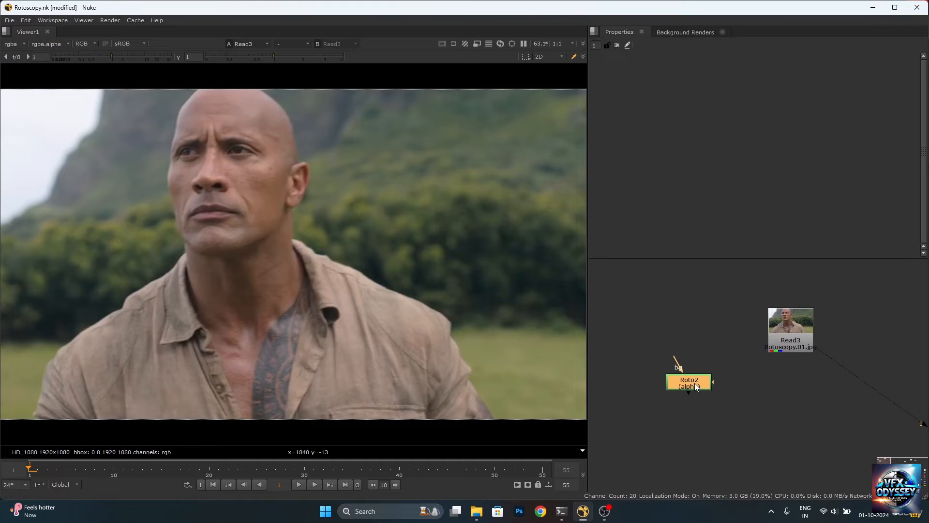
double_click(695, 383)
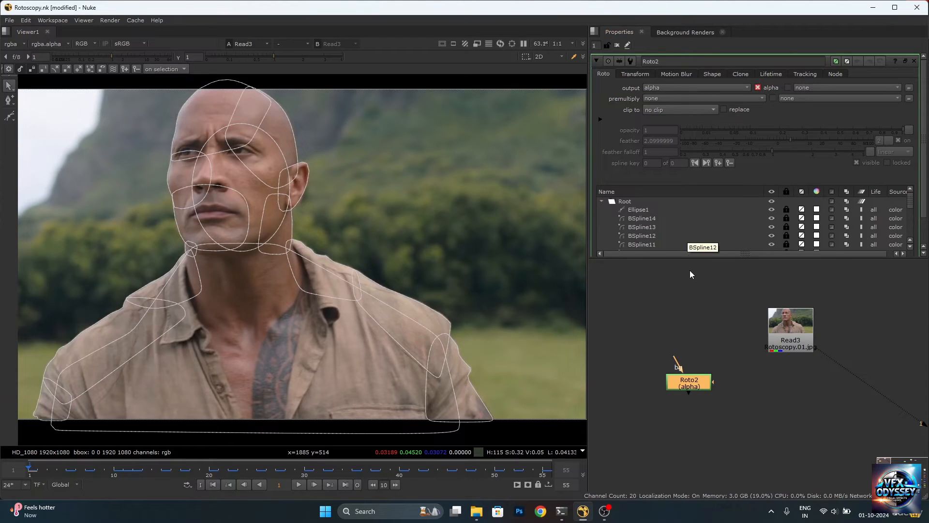
click(660, 209)
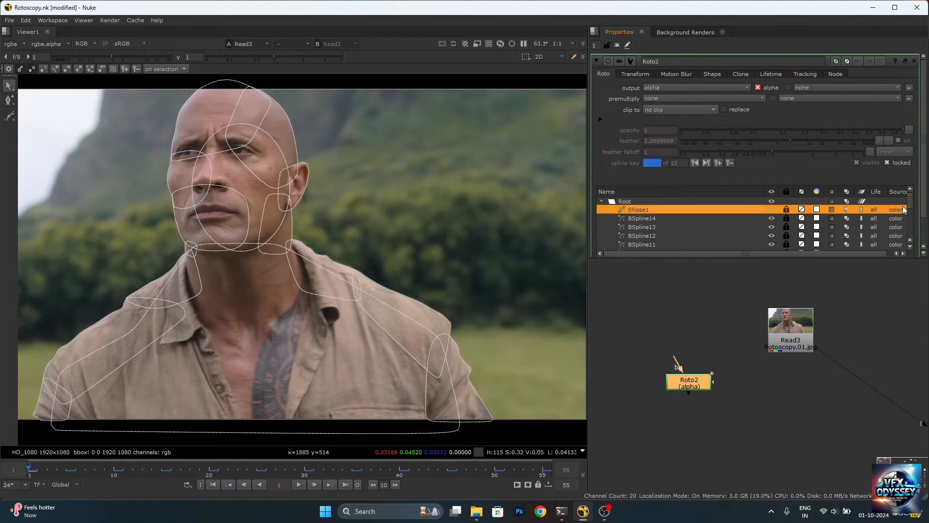
scroll(904, 209, down, 4)
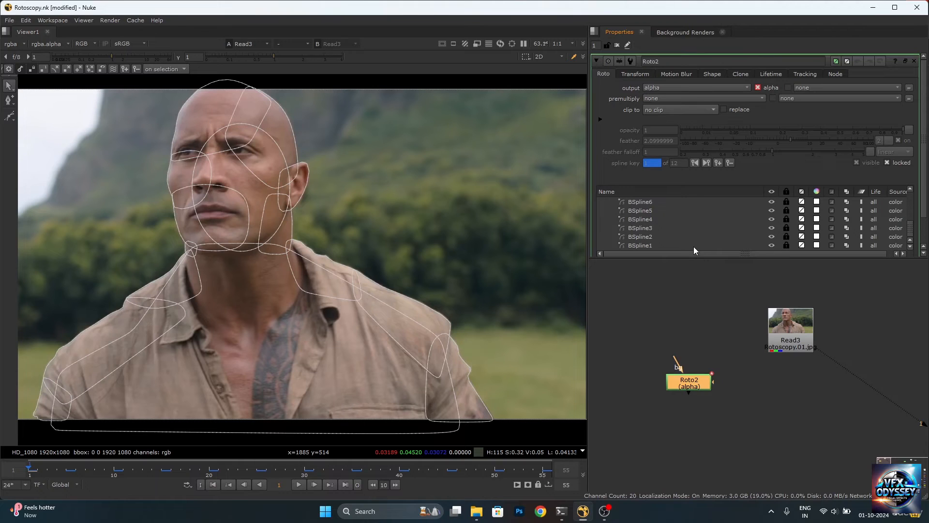
shift+click(693, 246)
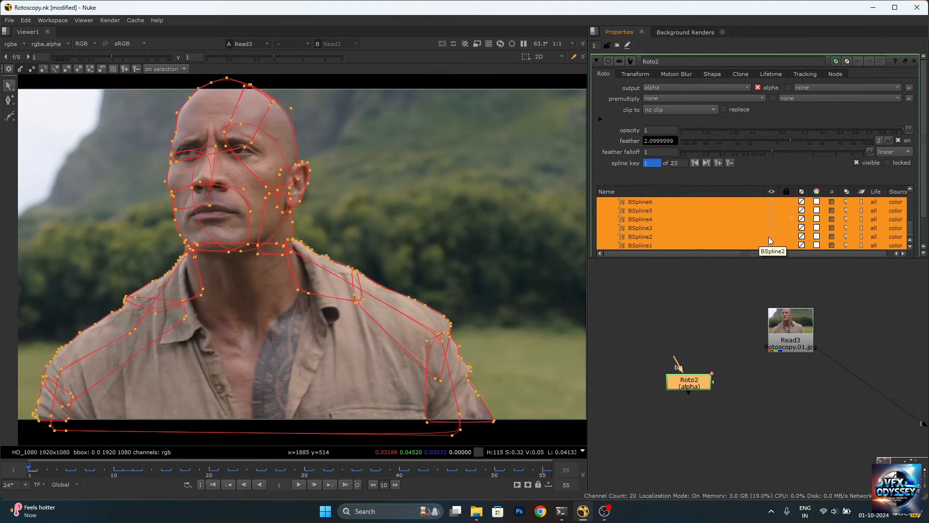
click(846, 219)
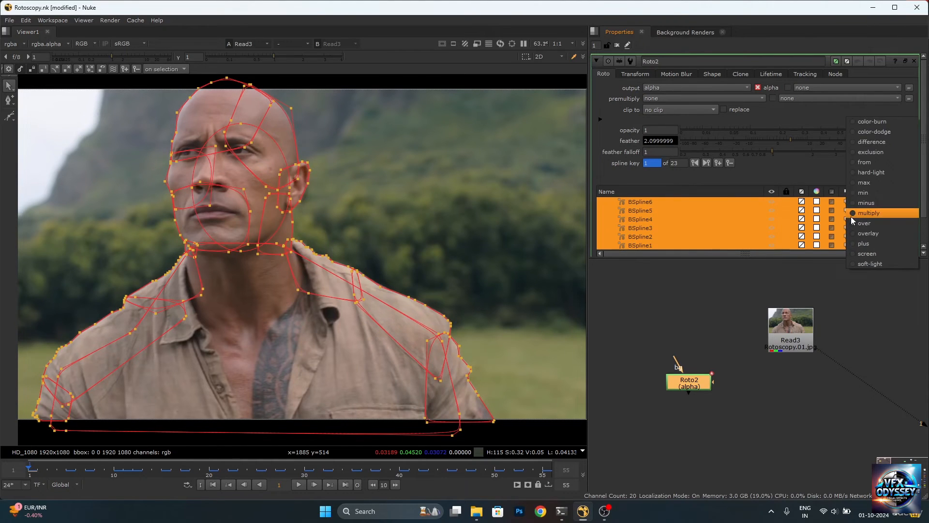
click(883, 144)
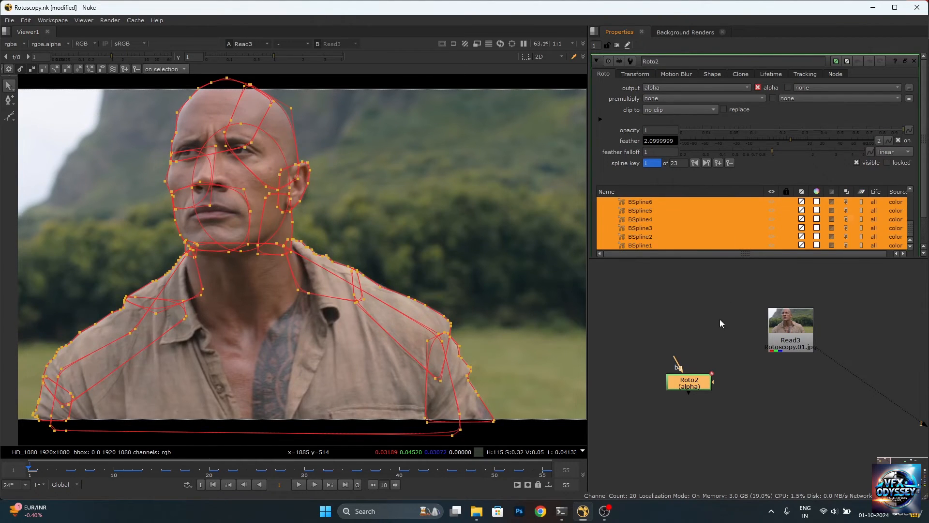
View Roto2's alpha channel to examine where its shapes overlap, and close the node properties.
key(1)
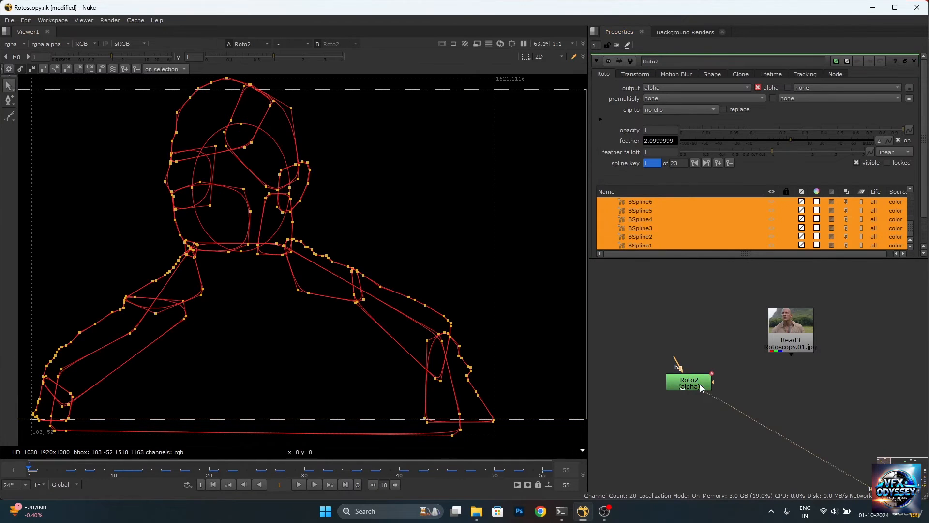
key(a)
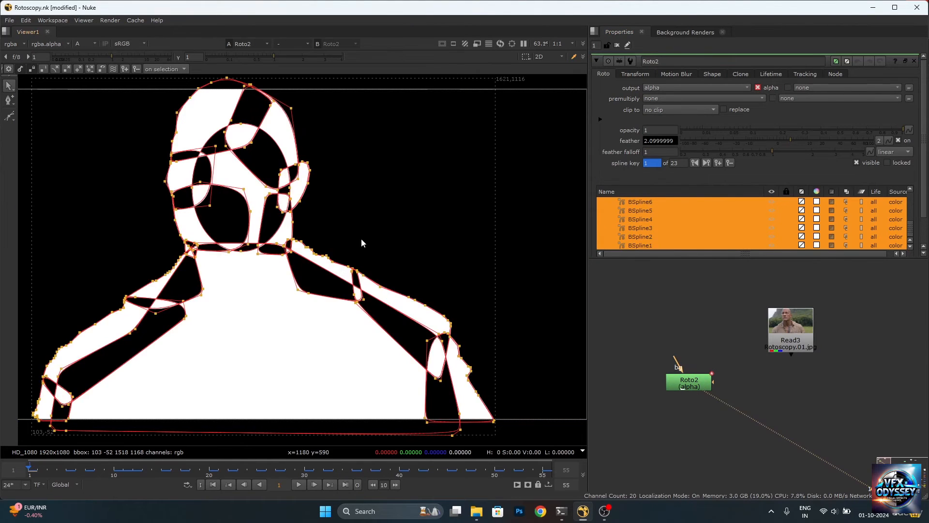
click(618, 46)
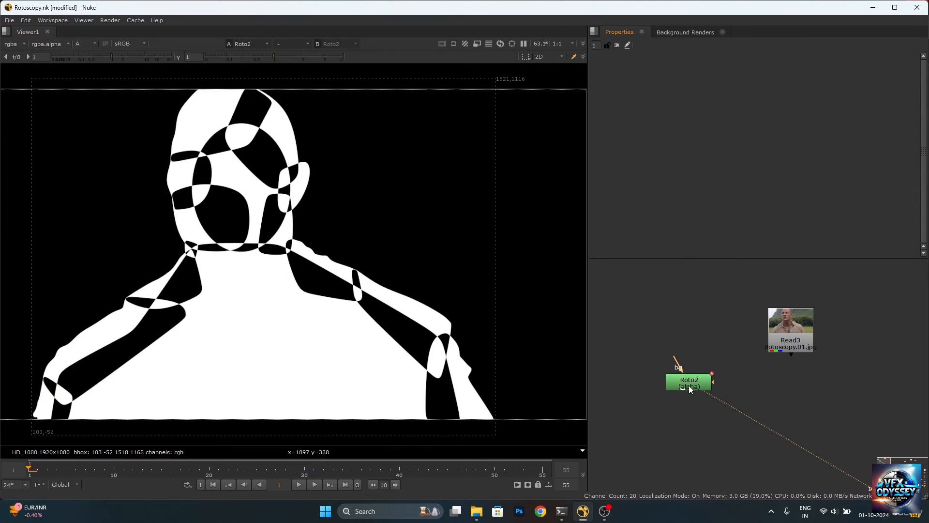
Add an EdgeDetect node after Roto2 and set its channels to alpha.
click(690, 385)
key(Tab)
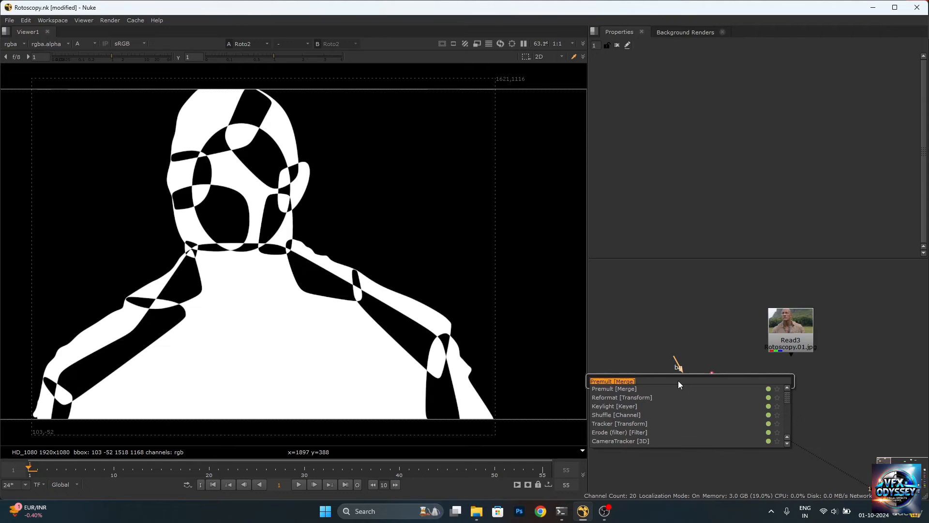
text(edgede)
click(655, 386)
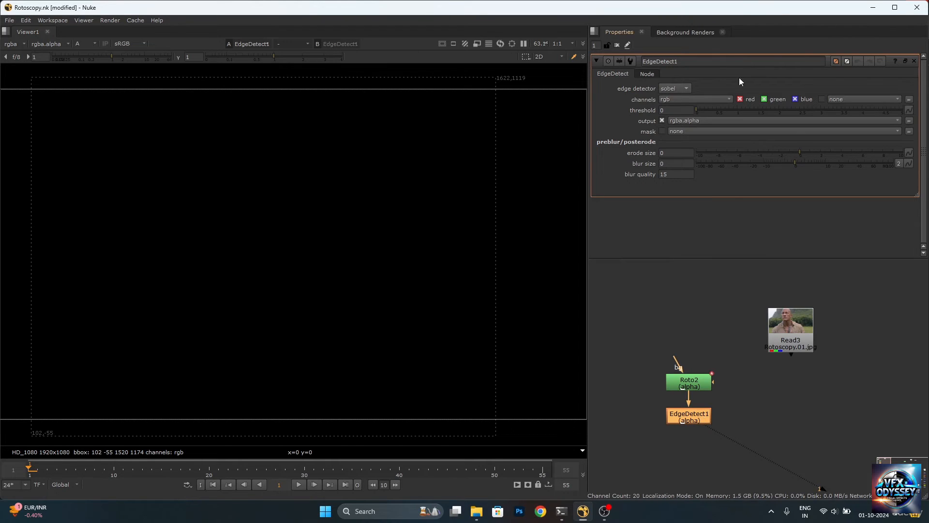
click(688, 100)
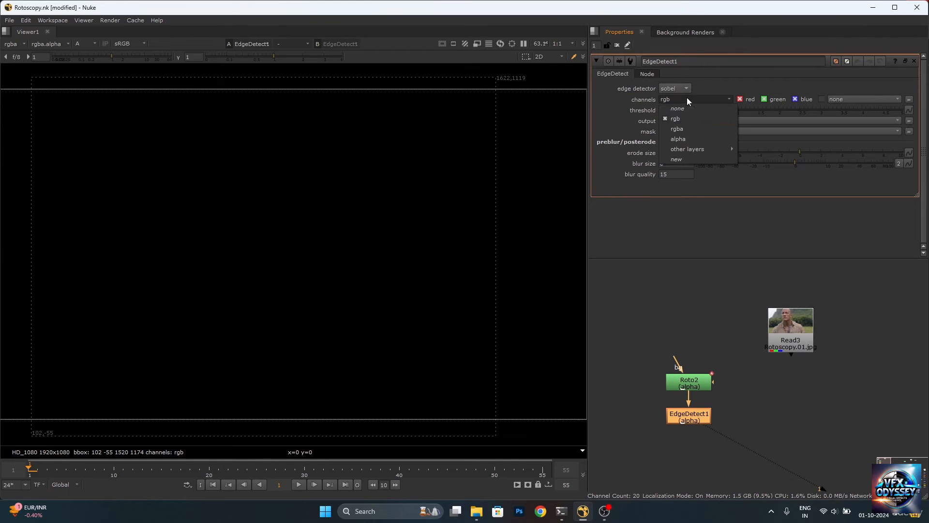
click(688, 139)
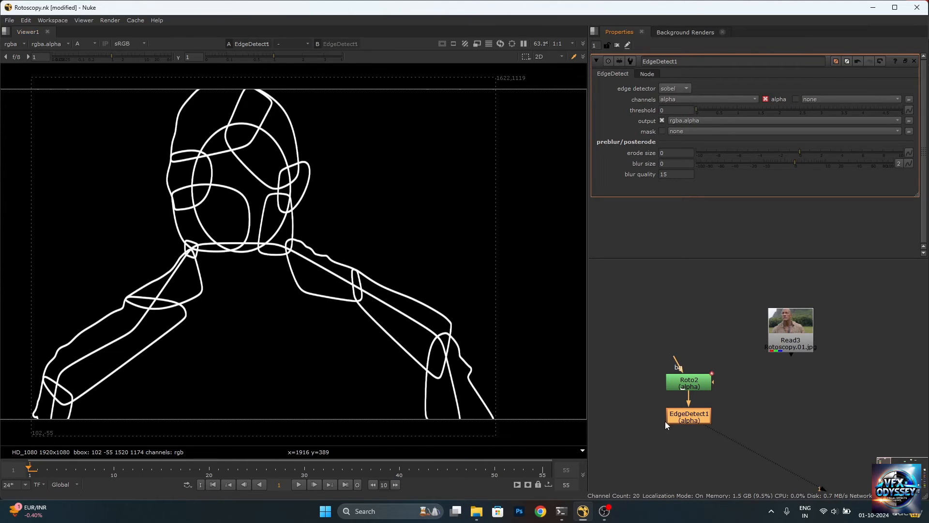
Create a Constant node beside the edge detection branch and set its color to blue, about -0.095, 0.18, 0.455.
scroll(707, 346, down, 4)
scroll(684, 385, up, 3)
click(690, 367)
text(rconsta)
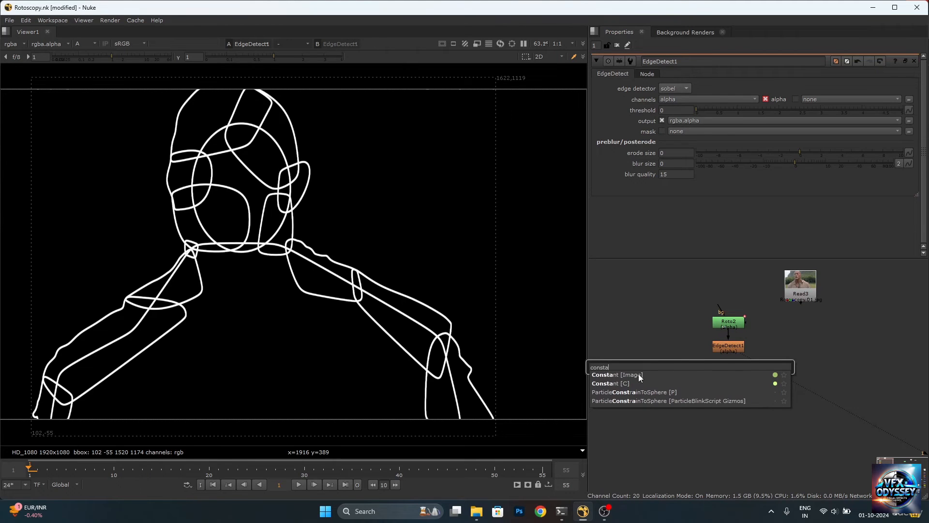
click(639, 373)
scroll(672, 320, up, 5)
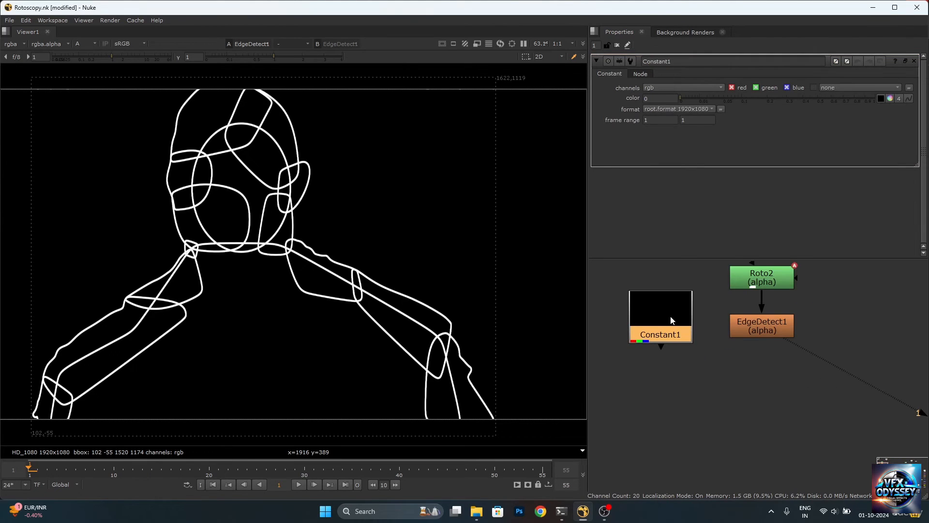
click(891, 100)
drag(887, 140, 910, 134)
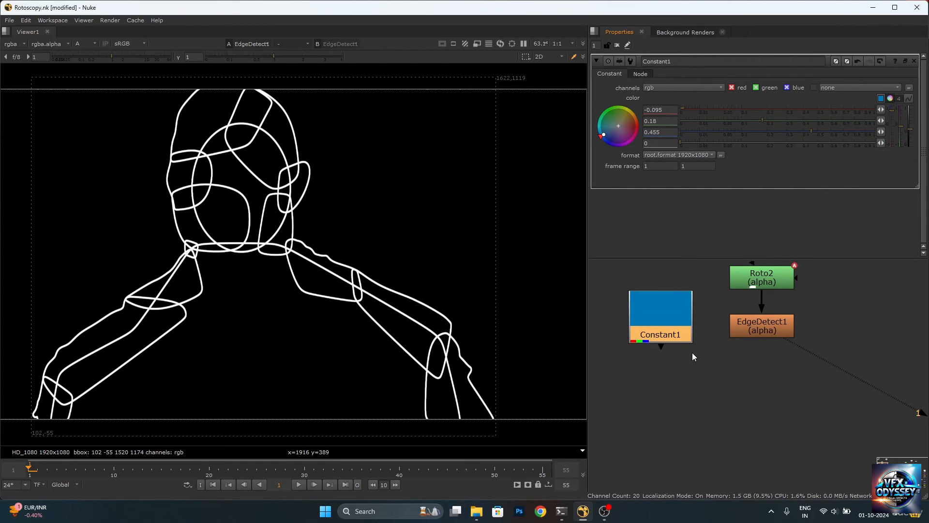
Add a Merge with EdgeDetect1 as its A input and Constant1 as B, placing the Constant level beside it.
scroll(693, 353, down, 3)
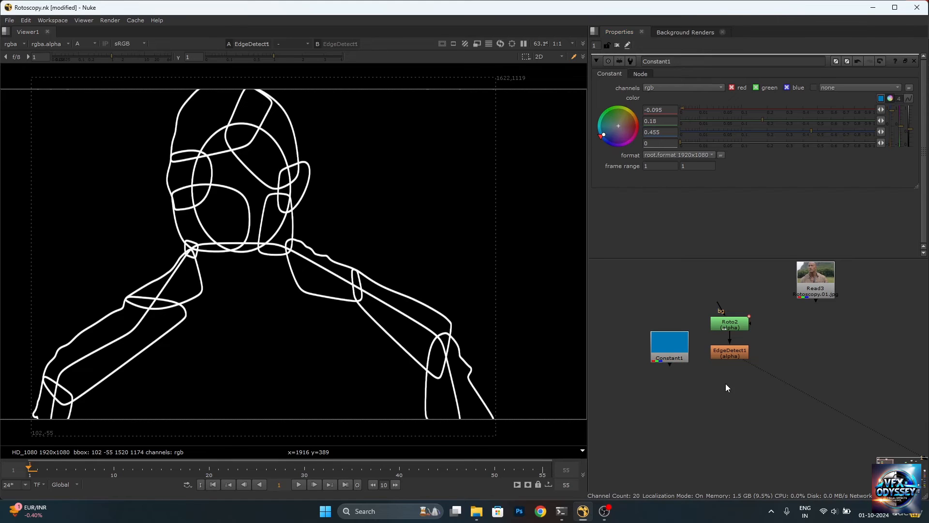
key(m)
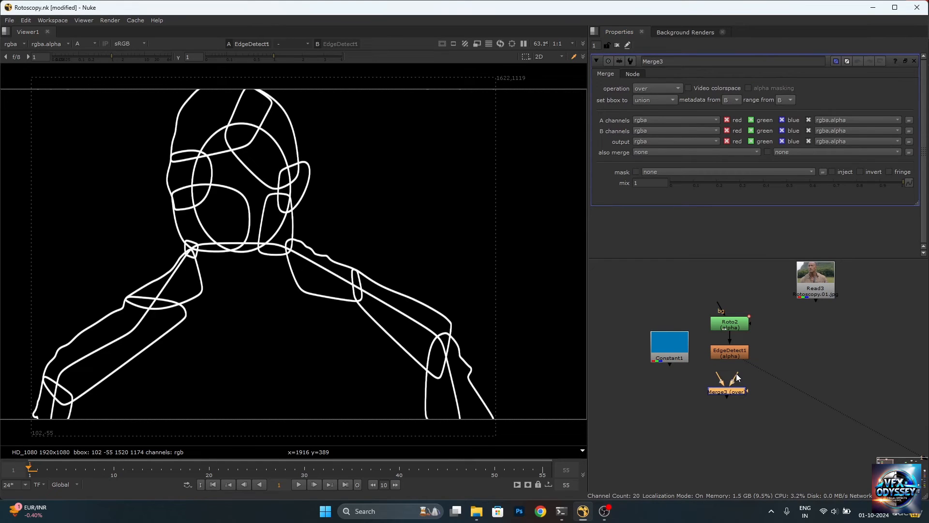
drag(720, 376, 666, 352)
drag(720, 377, 733, 348)
drag(730, 394, 732, 391)
drag(668, 343, 662, 383)
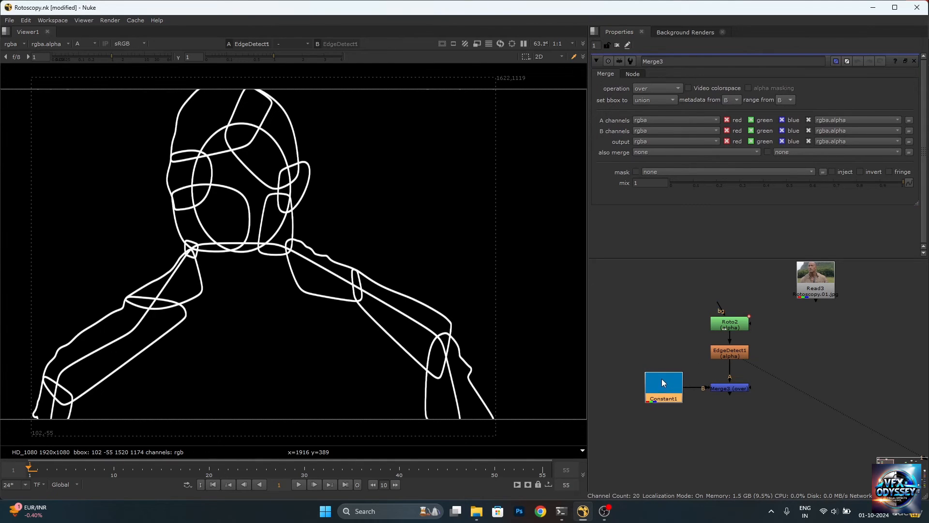
View the new Merge, set its operation to mask, and switch the viewer from alpha to RGB.
click(735, 389)
key(1)
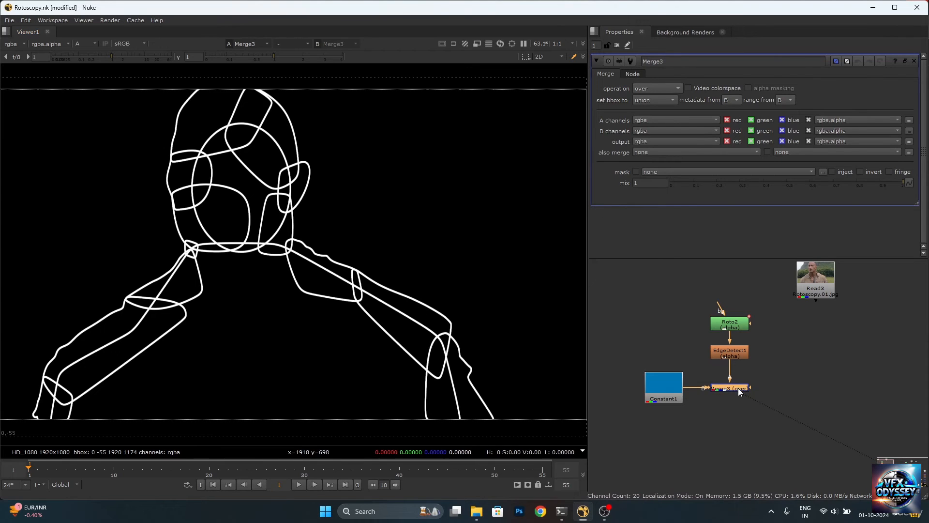
click(657, 86)
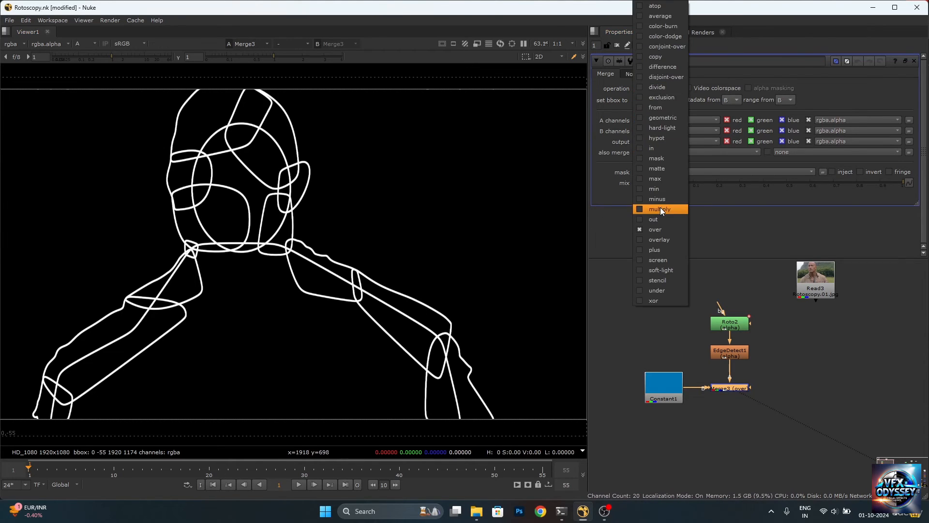
click(662, 162)
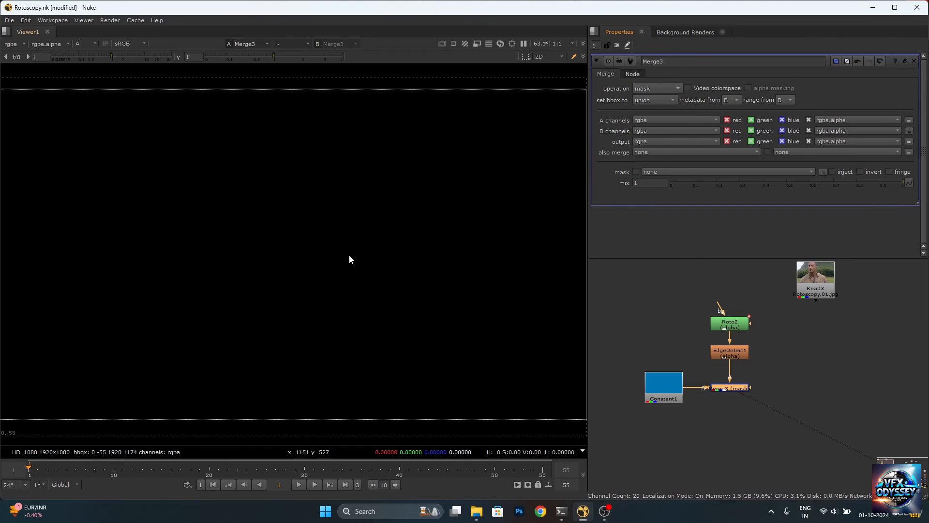
click(96, 45)
click(94, 52)
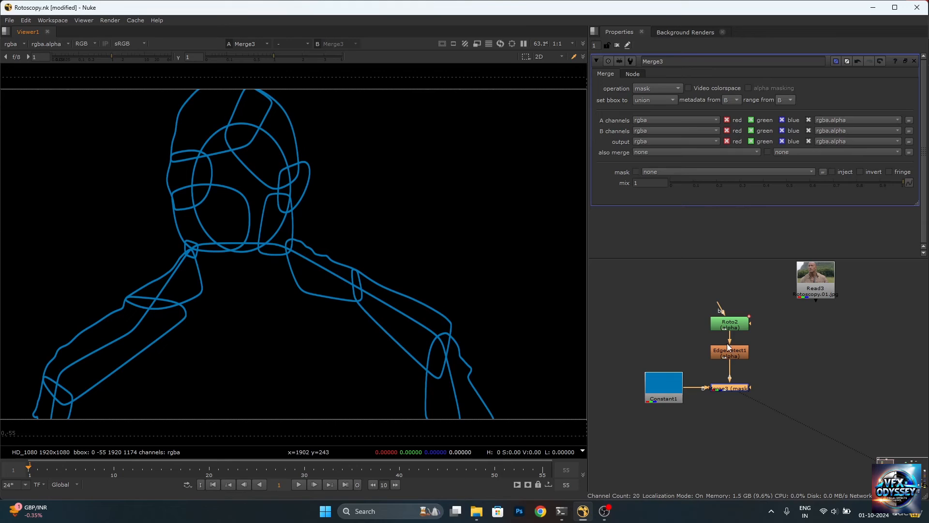
Merge the blue outlines over Read3 with a second Merge, move Read3 closer above it, and view the outlines on the footage.
click(824, 361)
key(m)
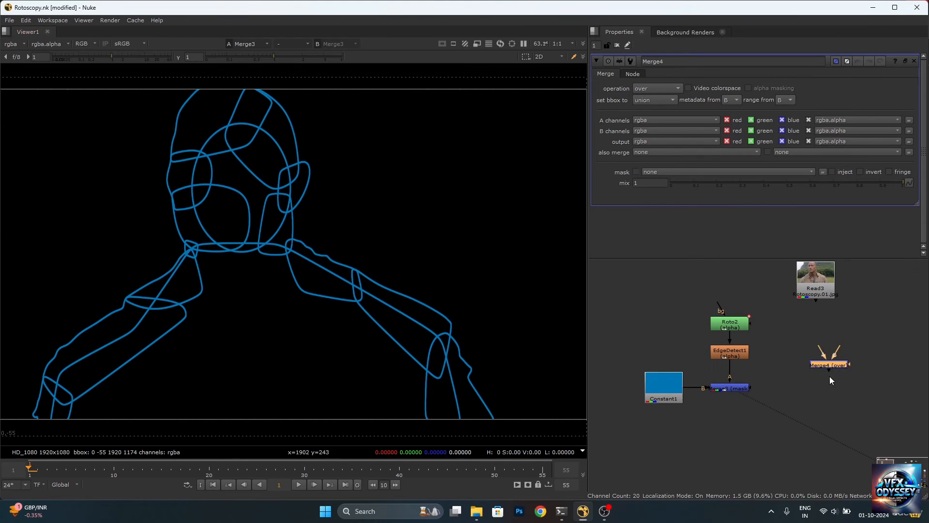
drag(829, 364, 812, 274)
drag(817, 393, 728, 389)
drag(811, 406, 825, 393)
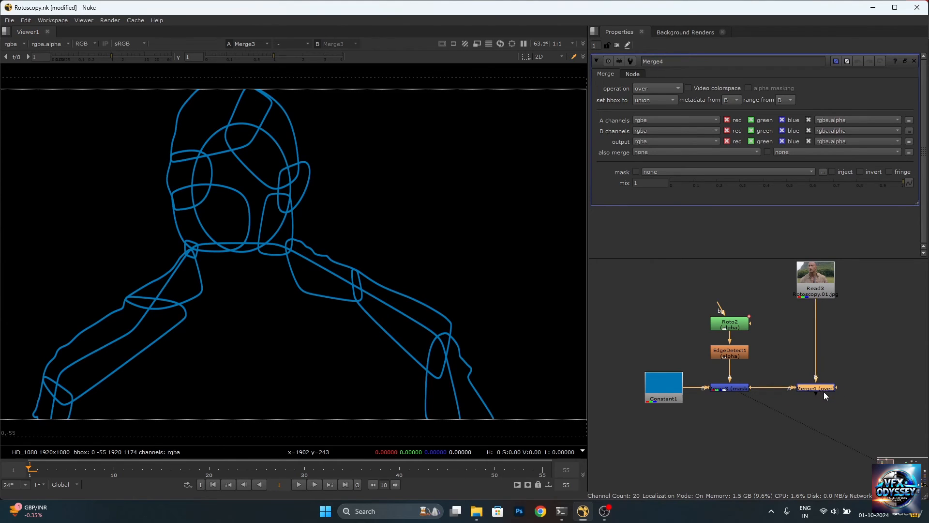
drag(816, 289, 817, 325)
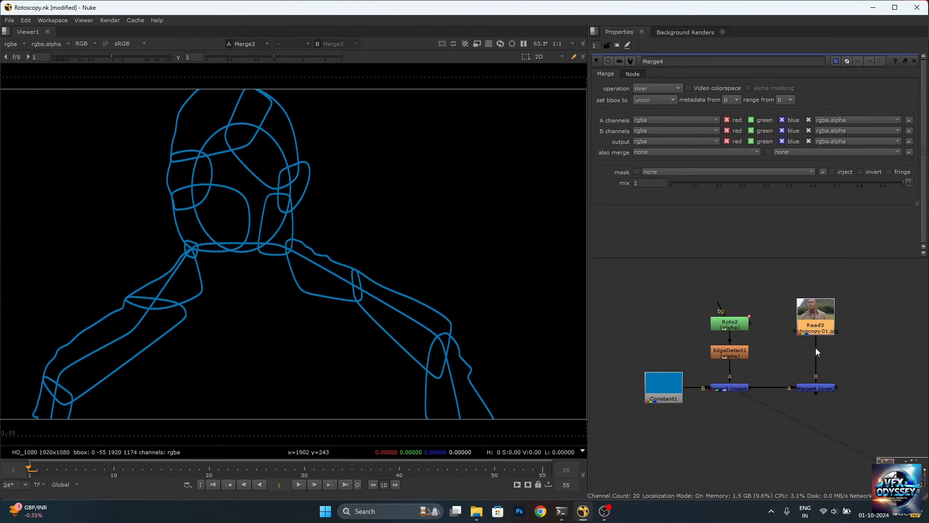
click(824, 387)
key(1)
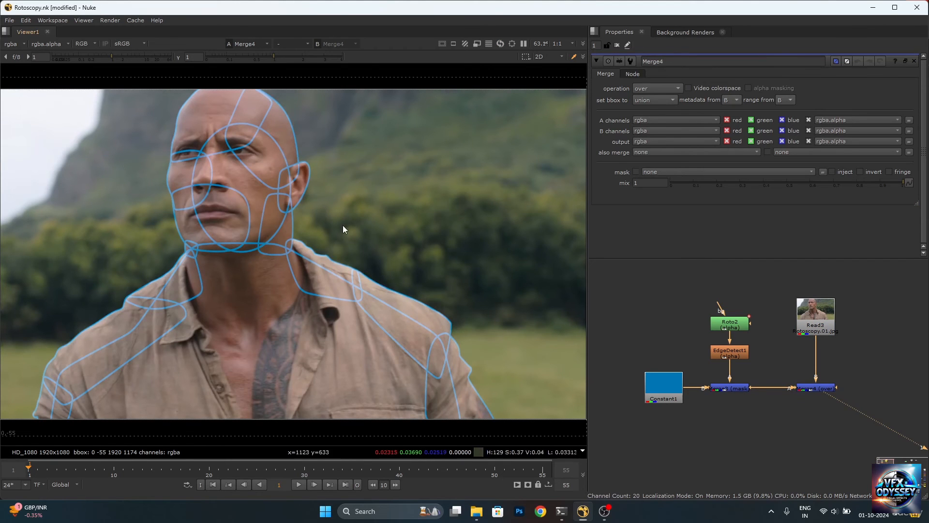
scroll(228, 198, up, 4)
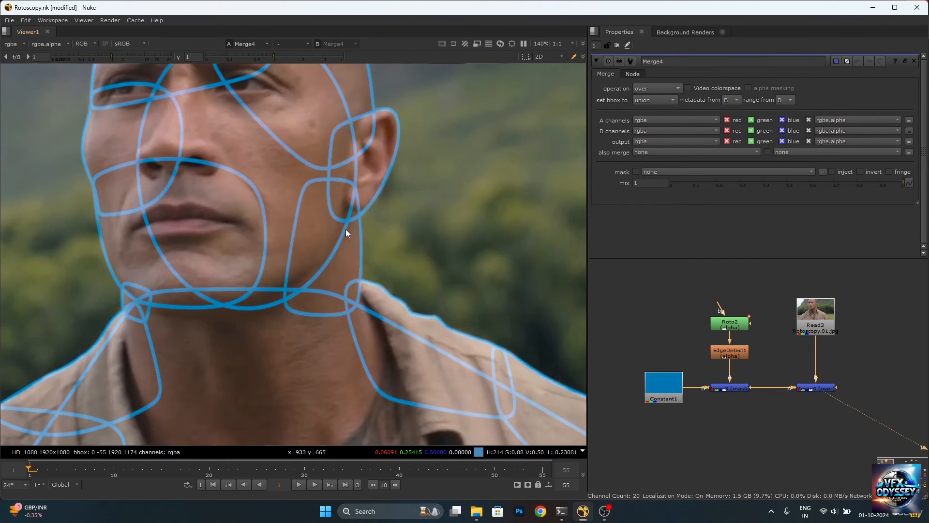
key(f)
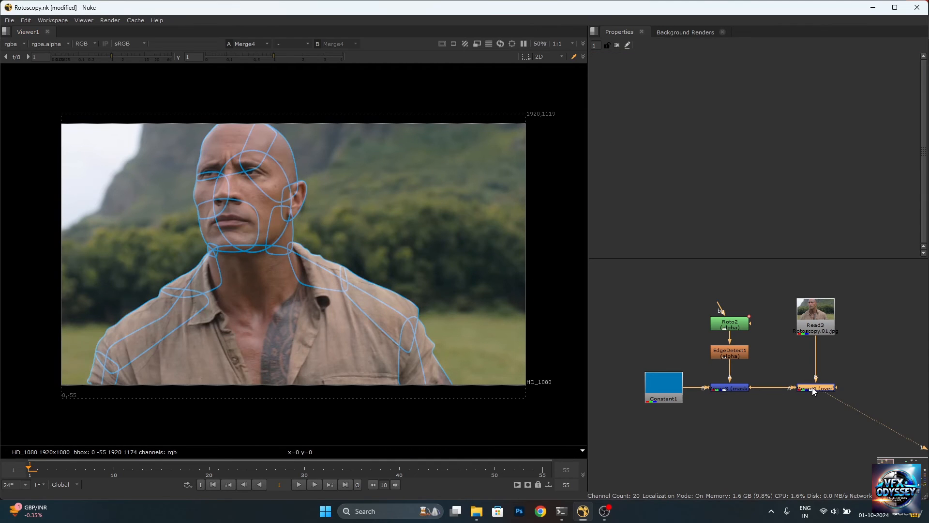
Add a Write node after Merge4 and place it just below.
key(w)
drag(819, 403, 821, 419)
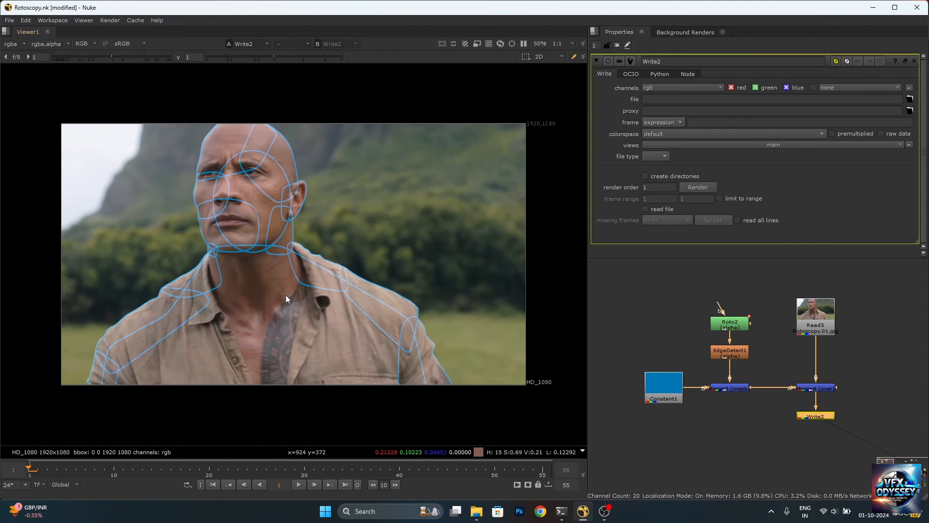
scroll(336, 243, up, 1)
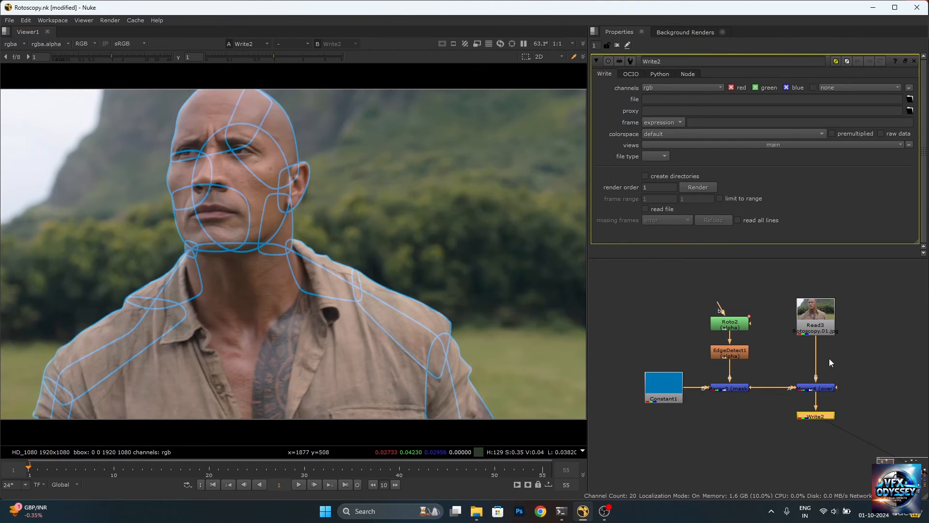
scroll(833, 403, down, 1)
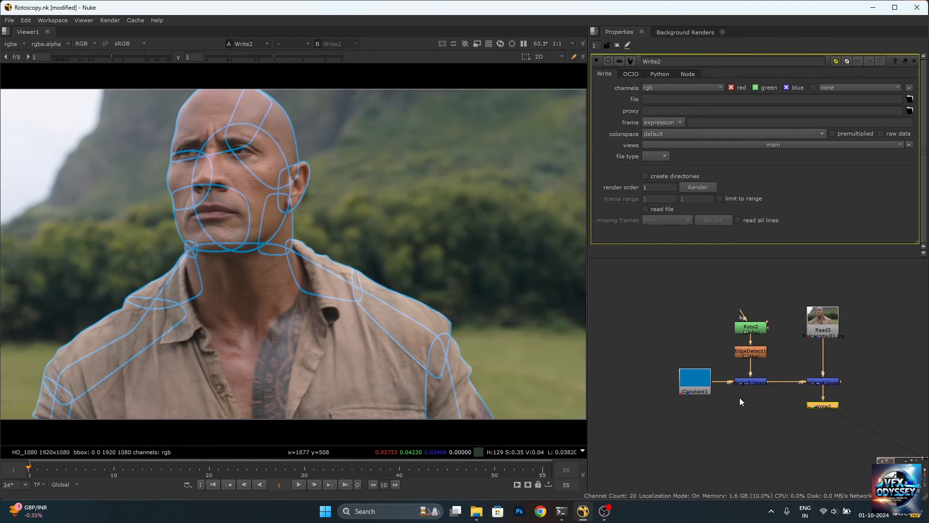
middle_drag(843, 360, 855, 371)
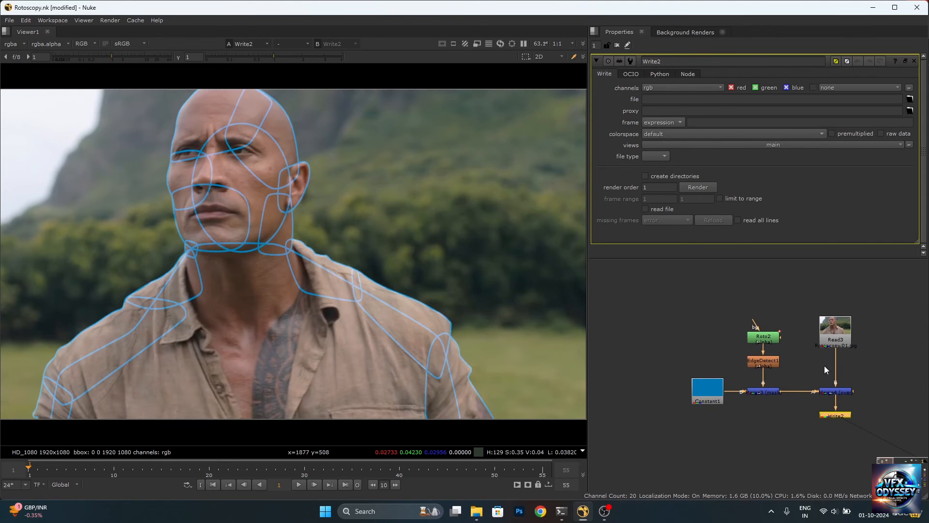
Move the spare Roto3 node to the empty area on the far side of the Constant1 network.
scroll(838, 359, down, 3)
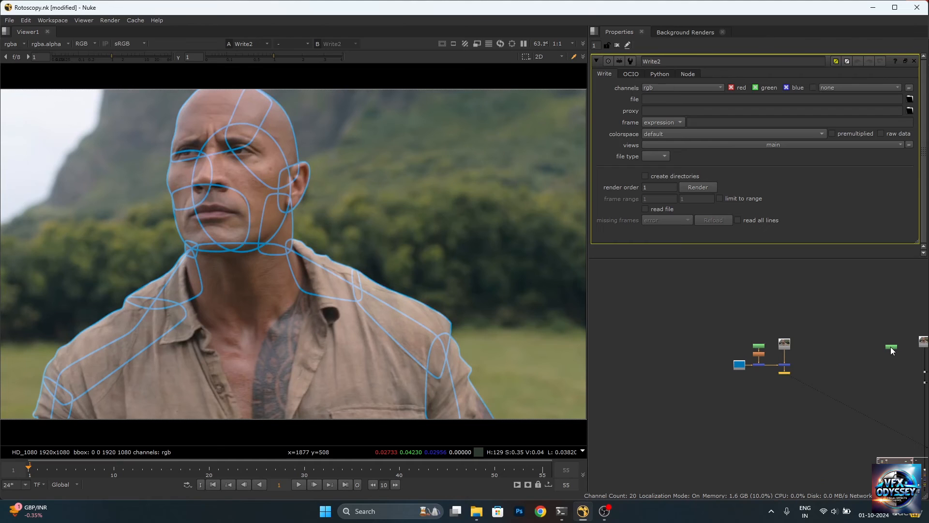
drag(890, 346, 713, 353)
scroll(696, 348, up, 5)
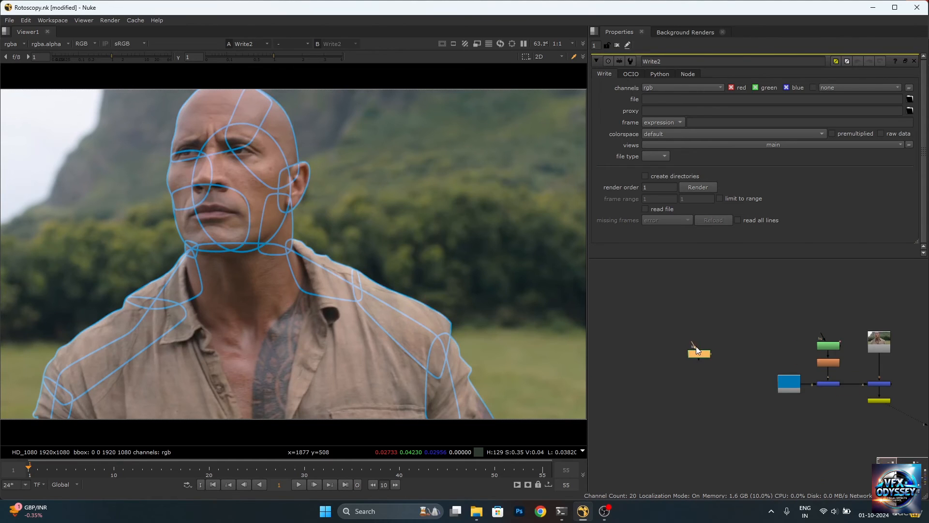
drag(707, 360, 671, 355)
scroll(674, 356, down, 6)
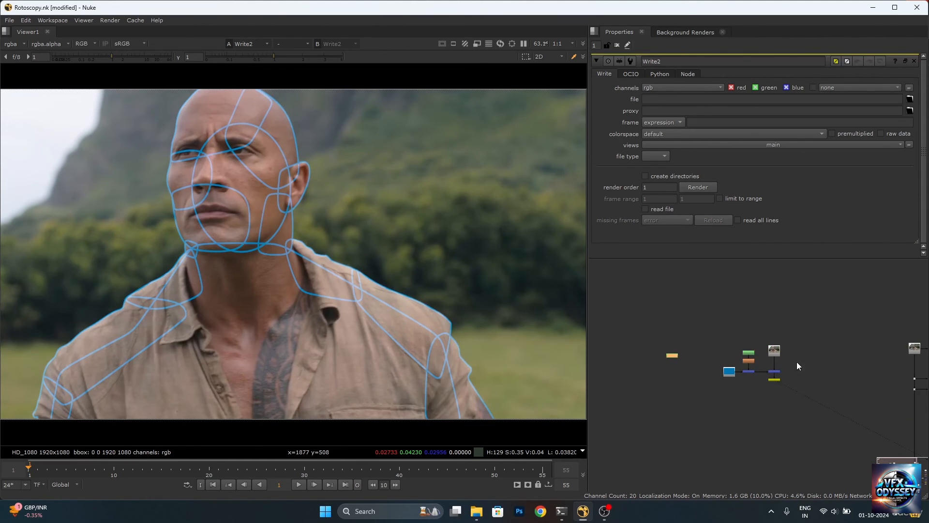
Duplicate the Read3 footage node and place the copy next to Roto3.
scroll(777, 351, up, 5)
click(778, 350)
key(ctrl+c)
scroll(777, 348, down, 5)
scroll(685, 346, up, 4)
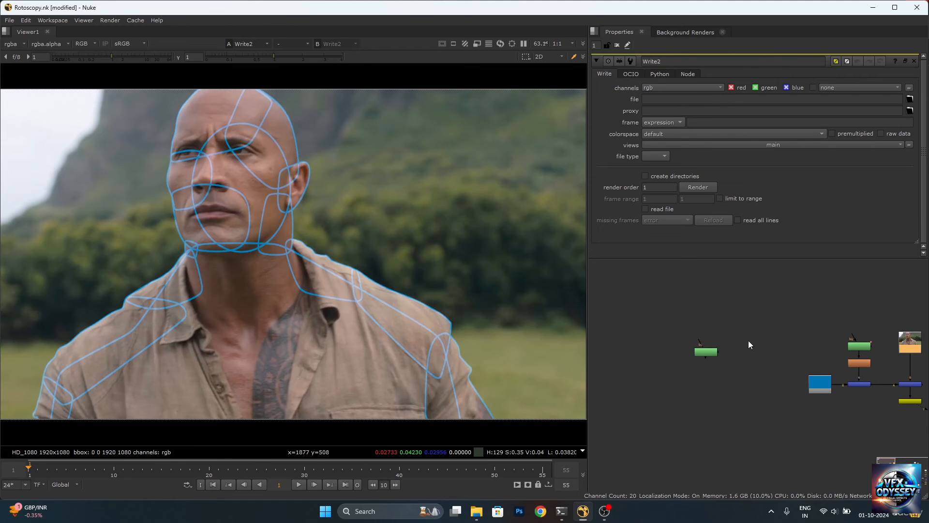
click(757, 345)
key(ctrl+v)
Add a Merge with Read4 as its B input and Roto3 as A, align Roto3 beside it, and view the result.
click(750, 379)
key(m)
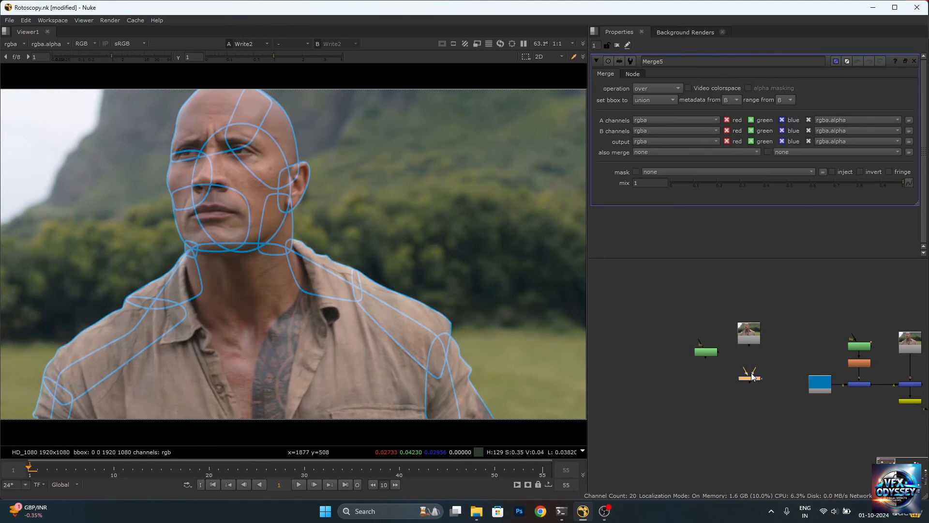
scroll(749, 376, up, 3)
drag(766, 373, 756, 312)
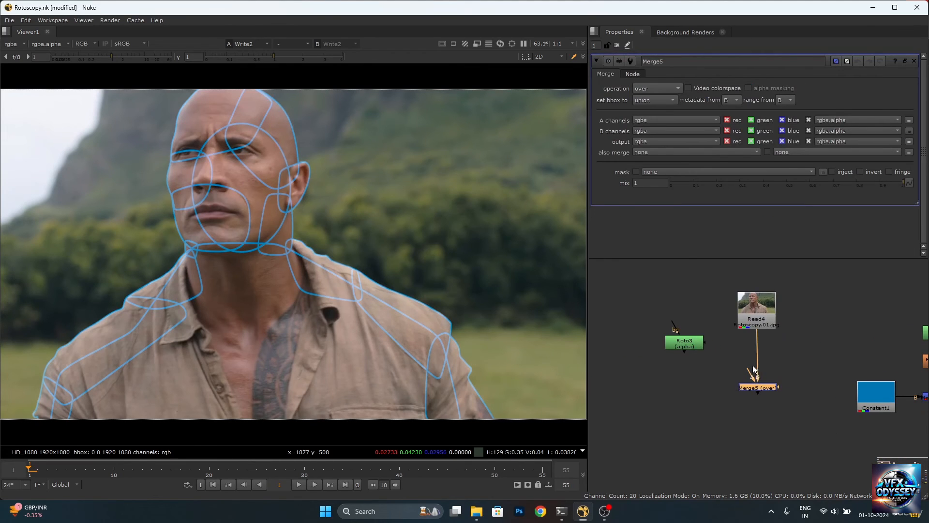
click(754, 365)
drag(752, 374, 680, 391)
click(758, 387)
key(1)
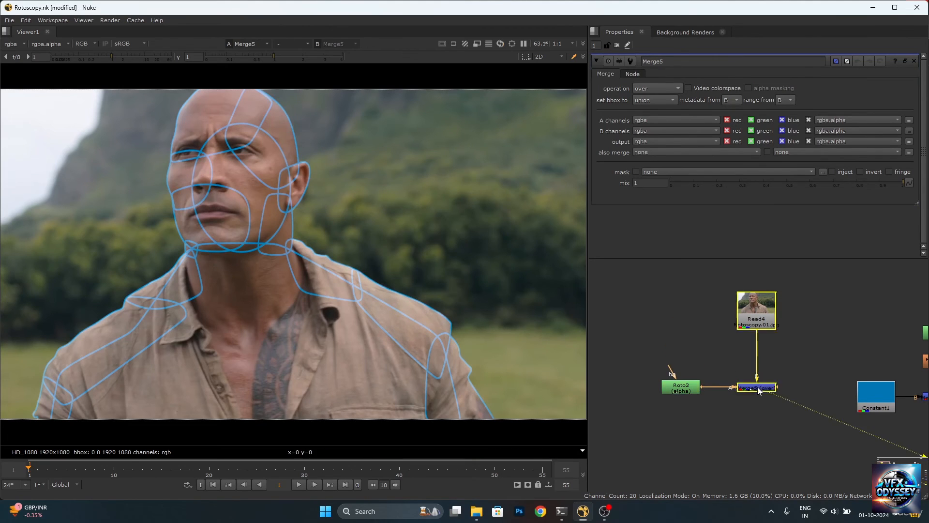
Move the Viewer1 node directly below Merge5 and bring Read4 closer above the Merge.
scroll(774, 380, down, 5)
scroll(825, 387, up, 3)
scroll(826, 387, down, 6)
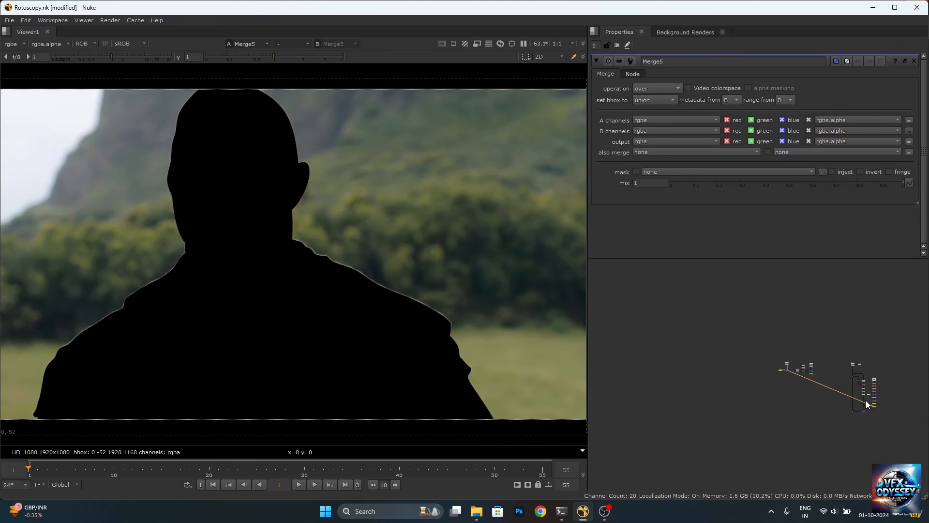
scroll(867, 400, up, 4)
drag(882, 412, 720, 362)
scroll(712, 359, up, 5)
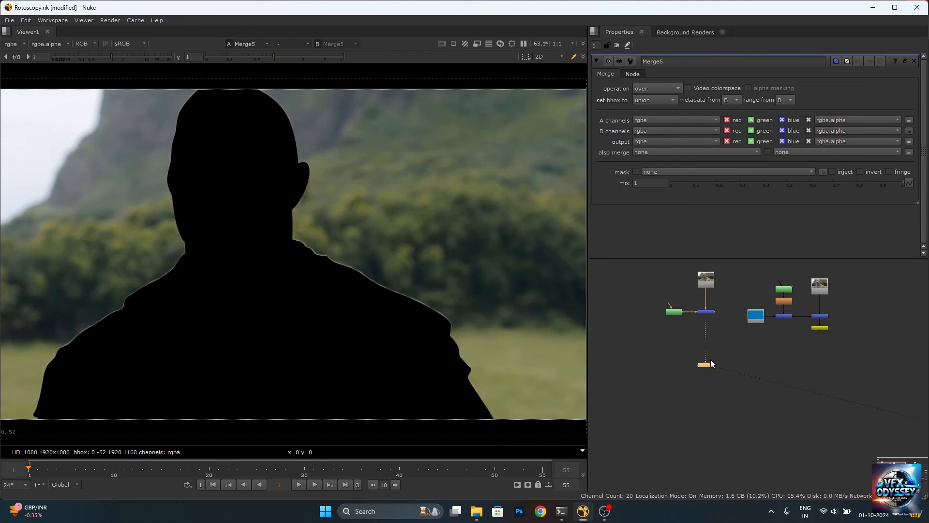
scroll(708, 317, up, 3)
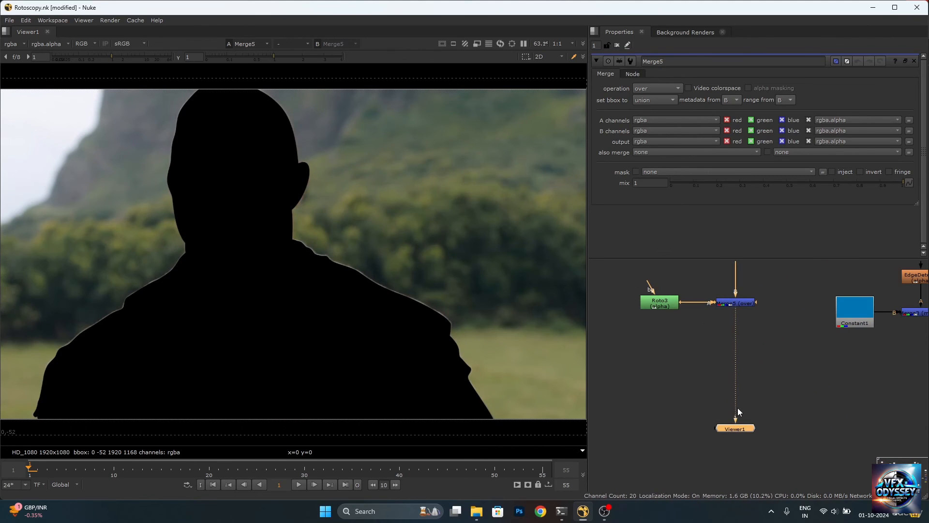
drag(739, 428, 744, 348)
middle_drag(744, 316, 758, 386)
drag(756, 292, 755, 315)
scroll(755, 346, down, 4)
scroll(727, 363, up, 3)
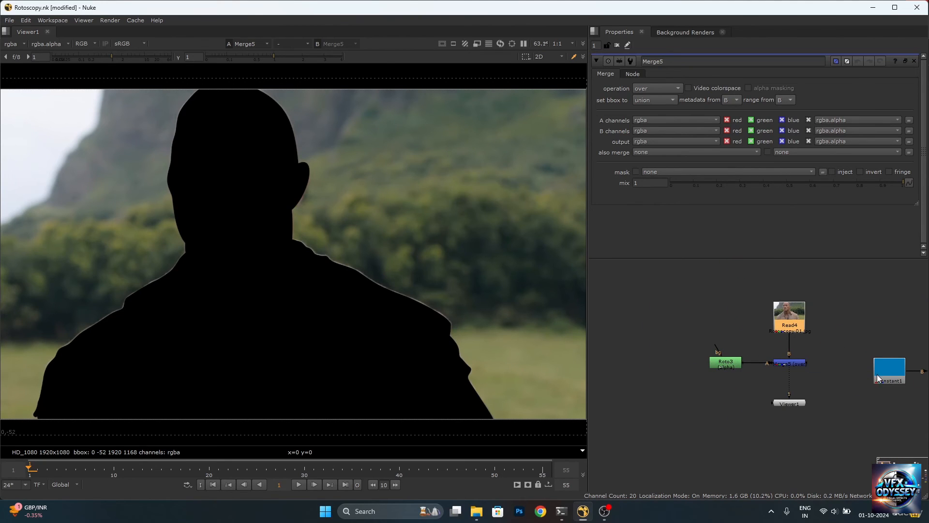
Duplicate the blue Constant1, connect the copy to Roto3's bg input, and move both nodes farther from Merge5.
key(ctrl+v)
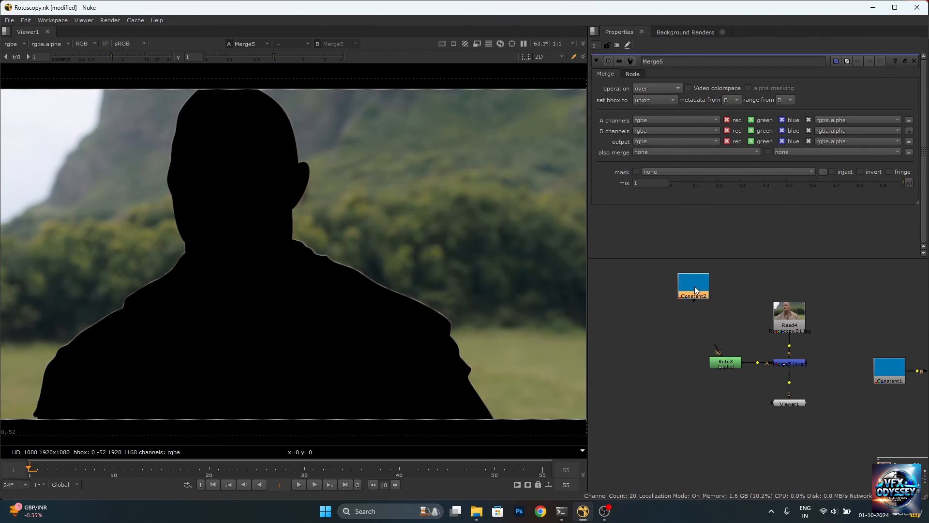
mouse_move(715, 338)
mouse_down()
mouse_move(712, 305)
mouse_move(726, 328)
mouse_up()
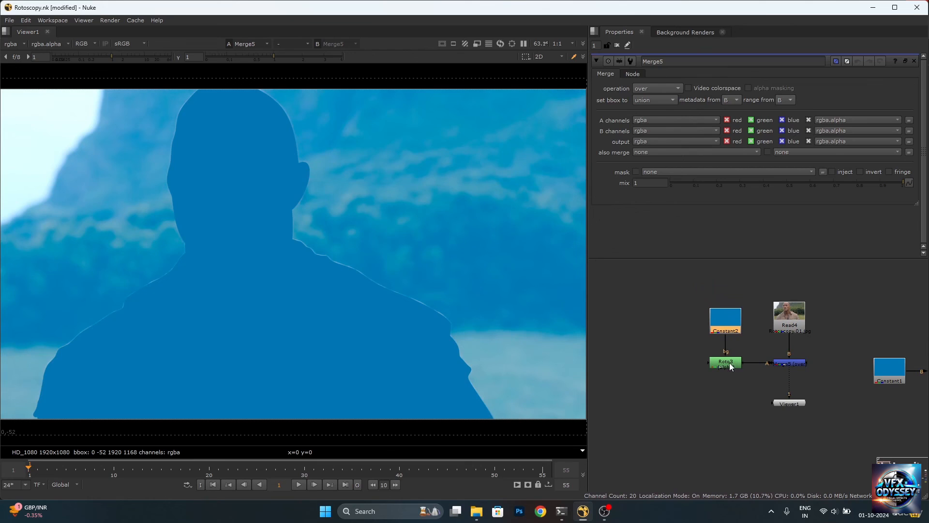
drag(686, 299, 677, 364)
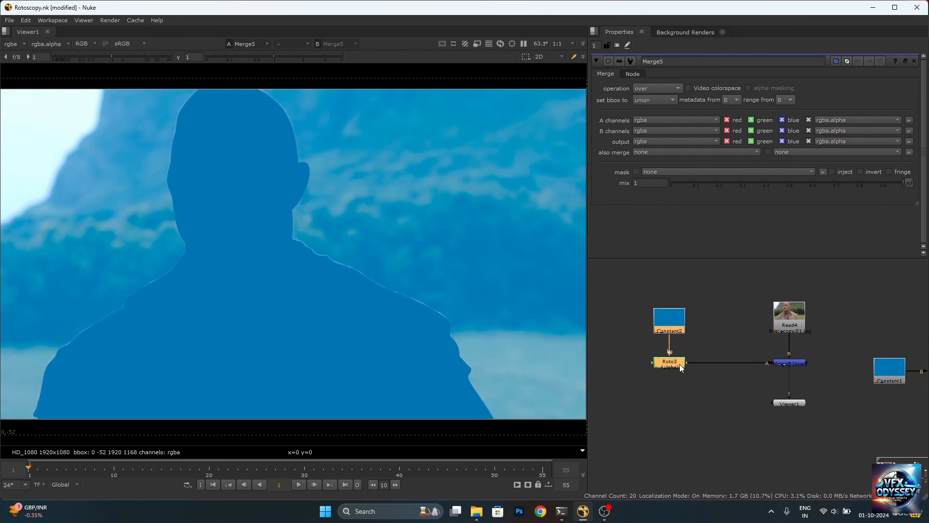
click(711, 338)
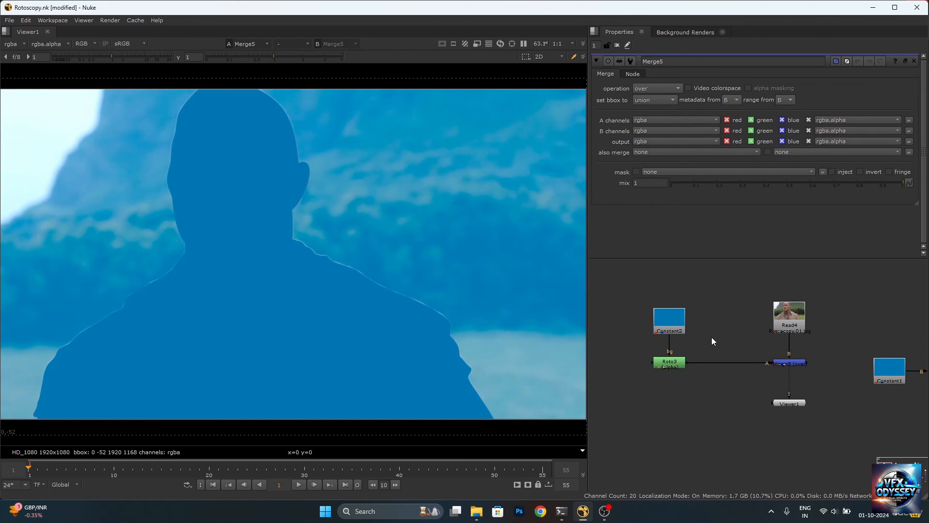
Insert a Premult node between Roto3 and Merge5, then align the Constant2, Roto3 and Premult stack beside the Merge.
key(Tab)
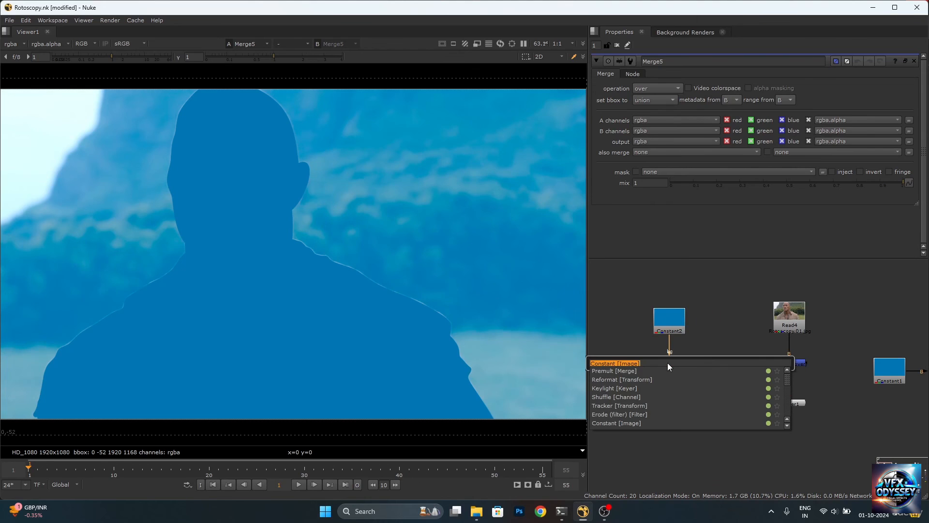
text(premul)
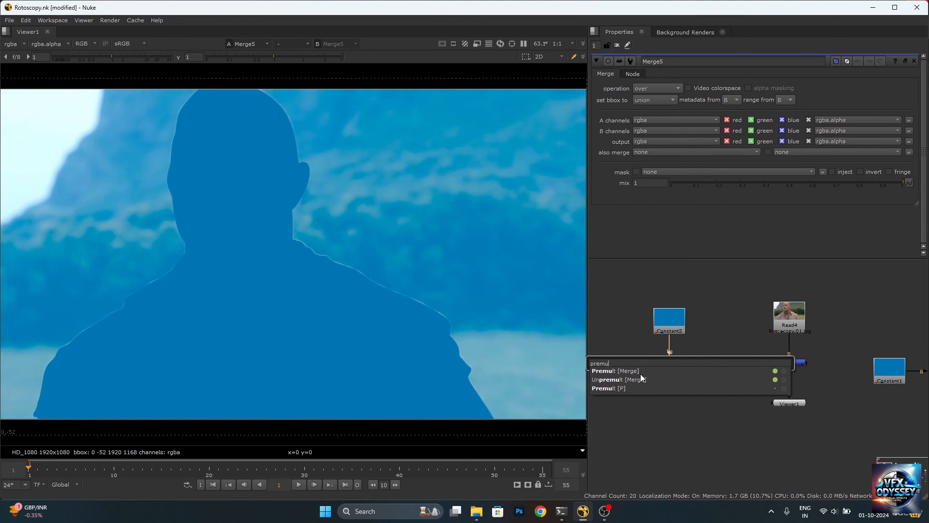
click(641, 373)
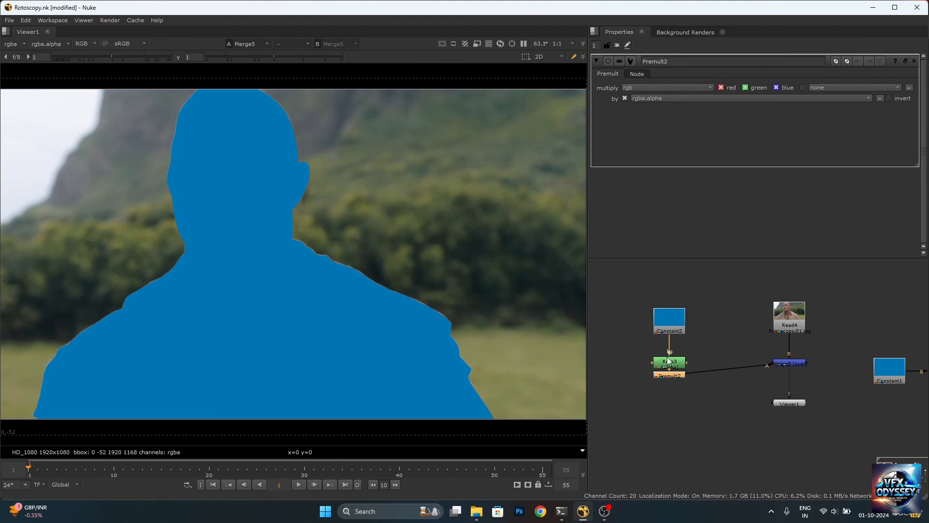
mouse_move(669, 360)
mouse_down()
mouse_move(672, 350)
mouse_move(675, 366)
mouse_up()
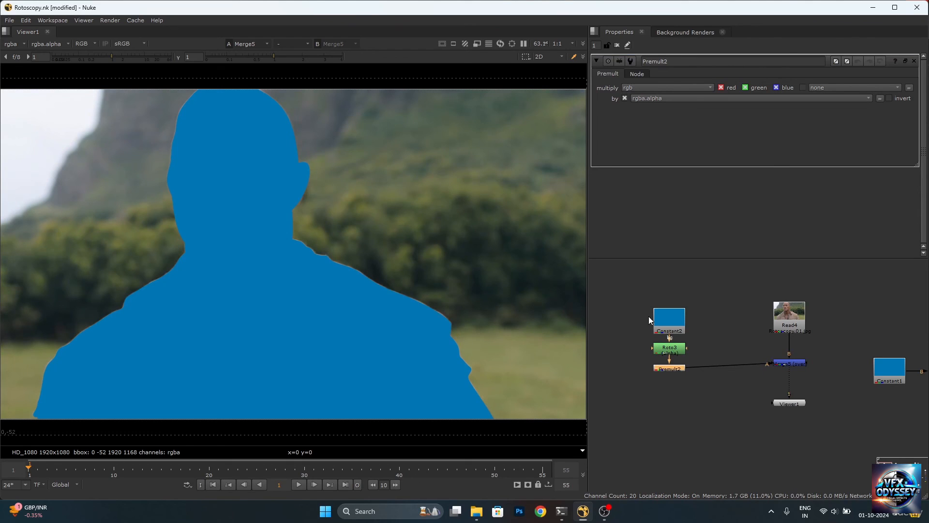
drag(635, 287, 695, 389)
drag(680, 349, 712, 345)
Set the mix of Merge5 to 0.25 so the blue matte overlays the footage semi-transparently.
click(788, 362)
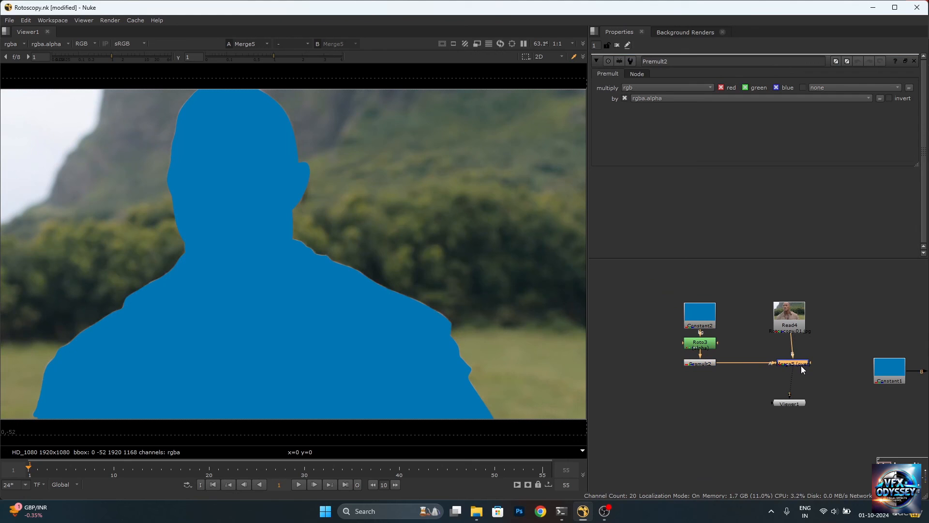
scroll(797, 362, up, 3)
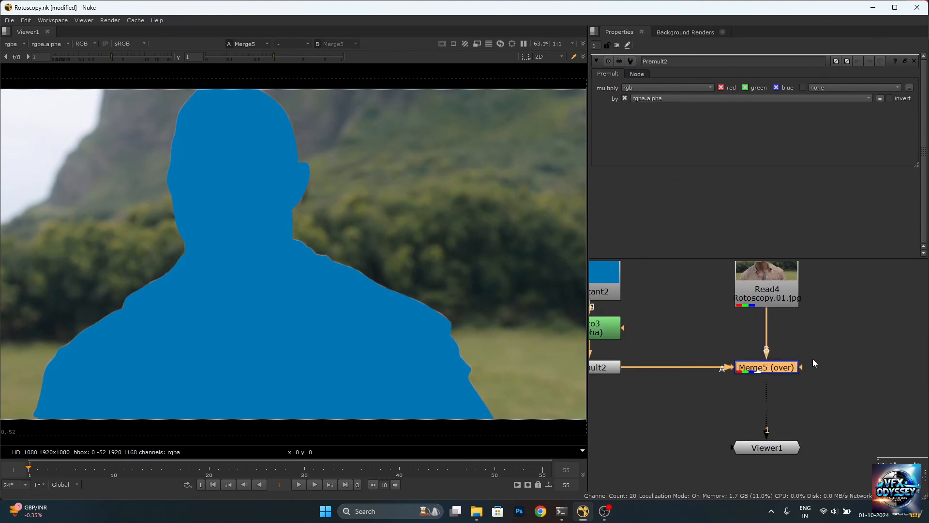
double_click(789, 367)
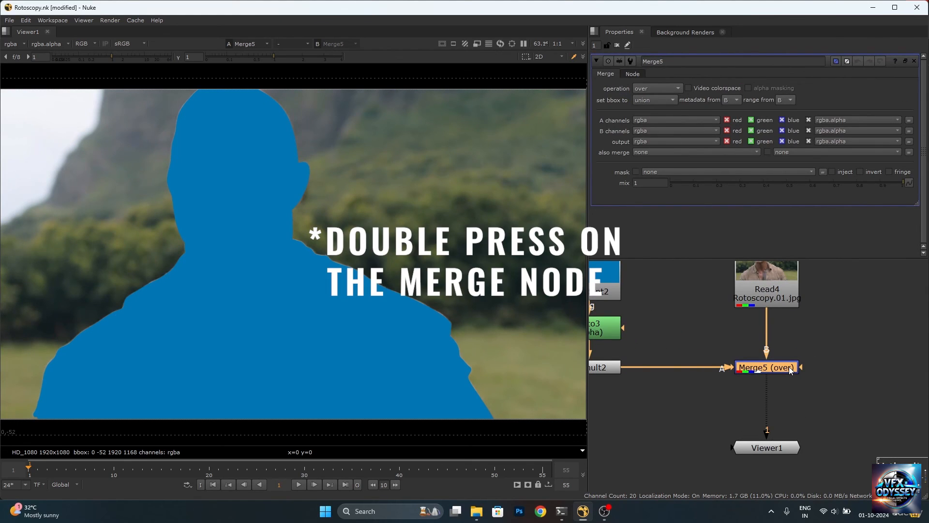
click(650, 183)
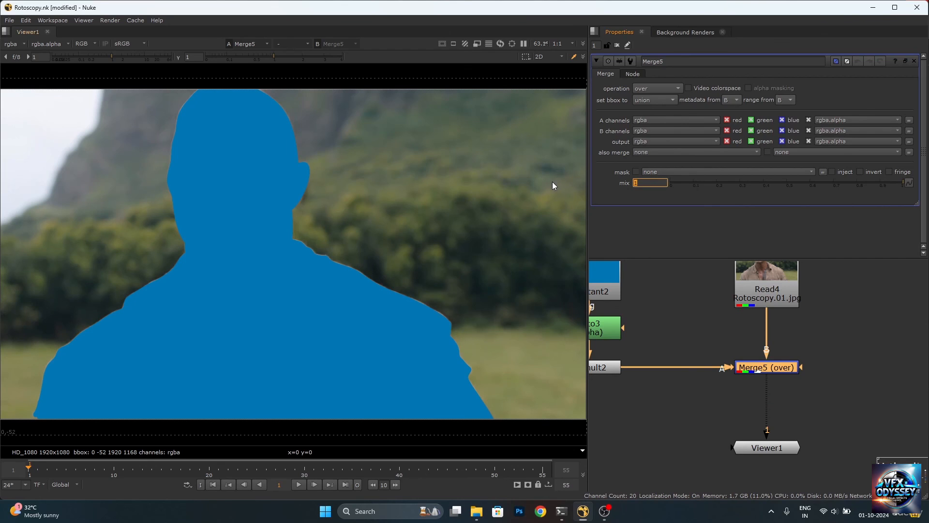
text(0.25)
key(Return)
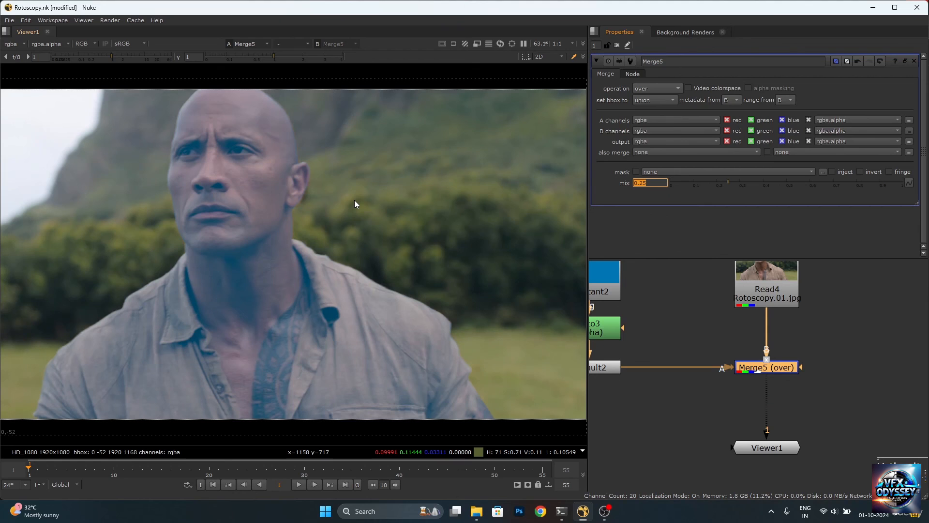
View the edge-outline network's final Merge4 below Read3 and play the shot to check the roto outlines.
scroll(715, 319, down, 6)
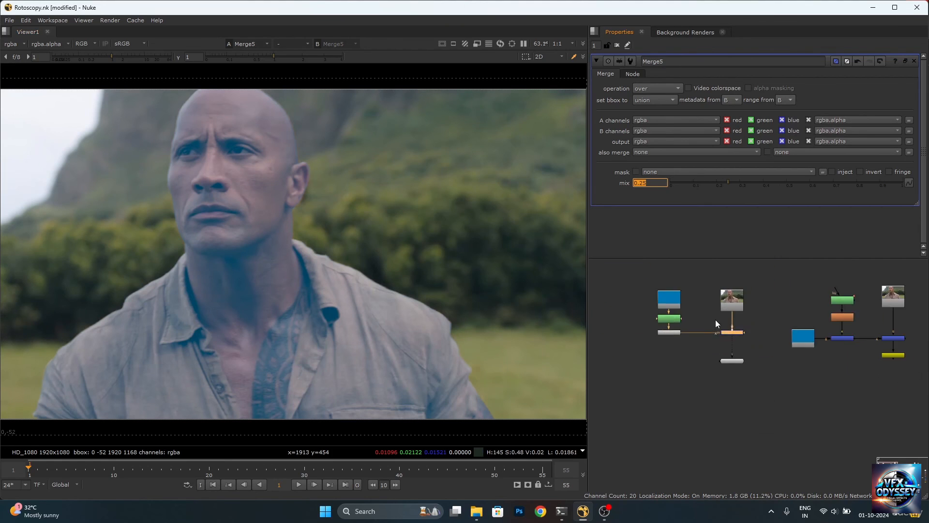
scroll(726, 324, up, 3)
click(729, 371)
scroll(732, 340, down, 6)
scroll(814, 350, up, 4)
scroll(811, 351, up, 2)
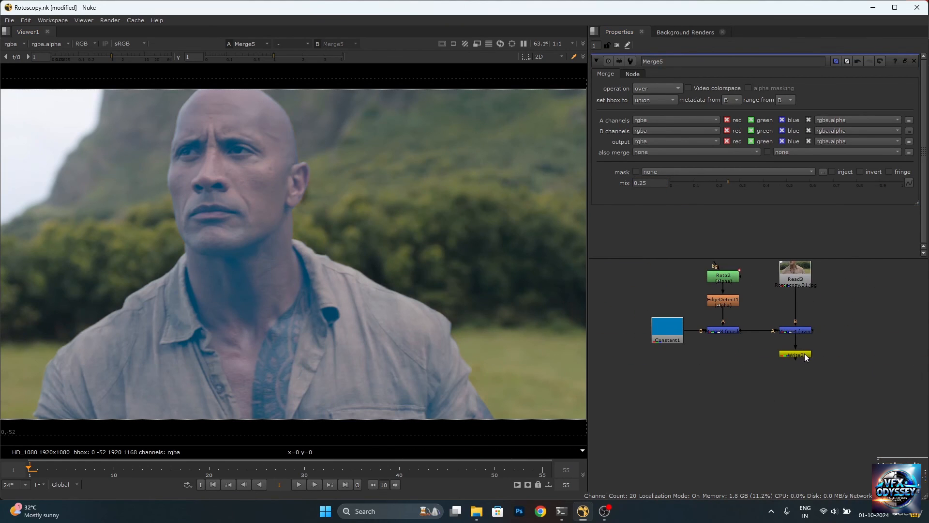
click(801, 331)
key(1)
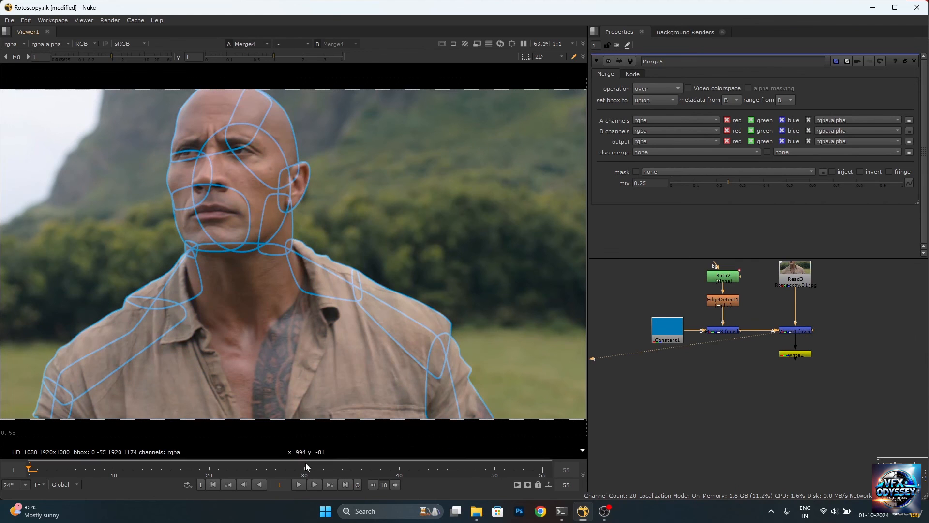
click(298, 484)
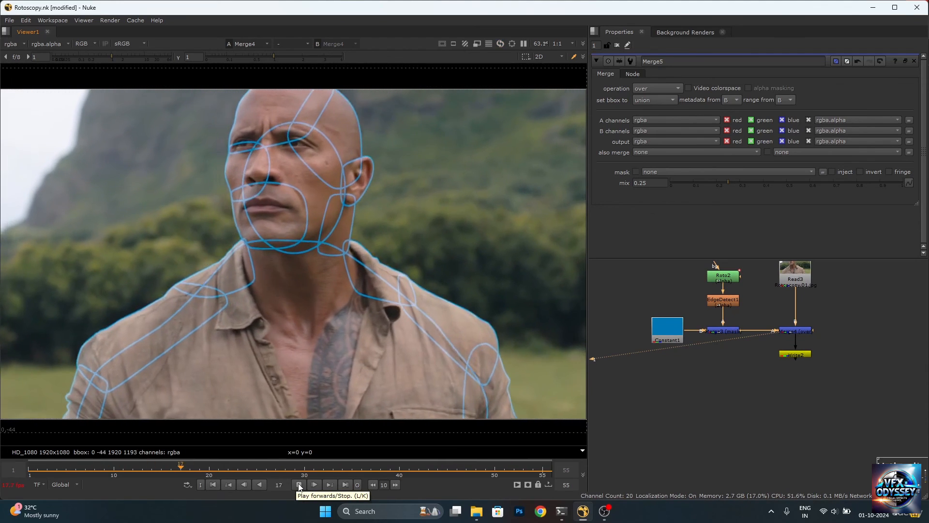
Switch the viewer back to Merge5 to check the blue matte overlay during playback.
scroll(813, 315, down, 4)
scroll(744, 320, up, 4)
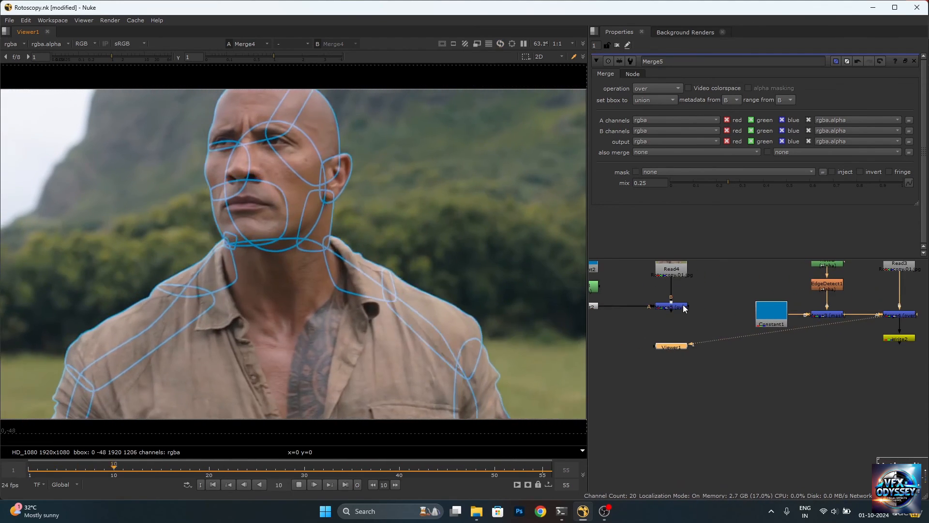
key(1)
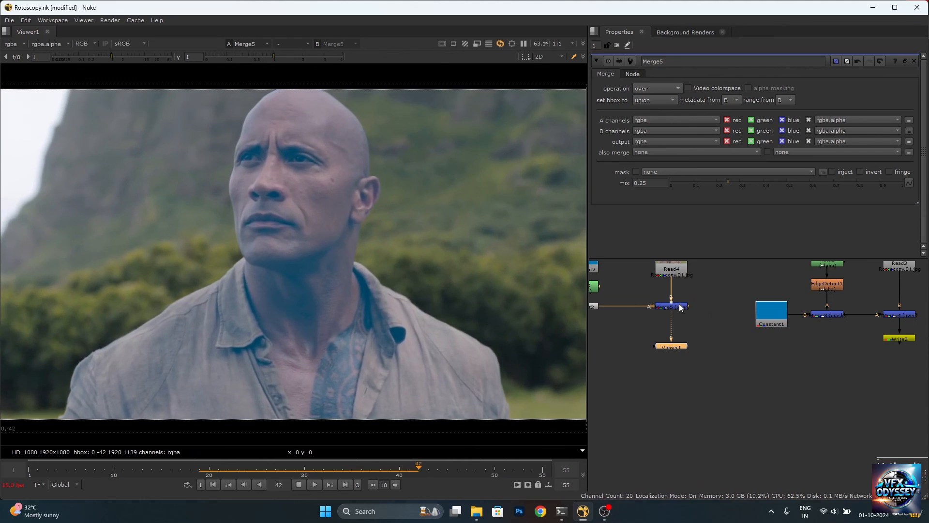